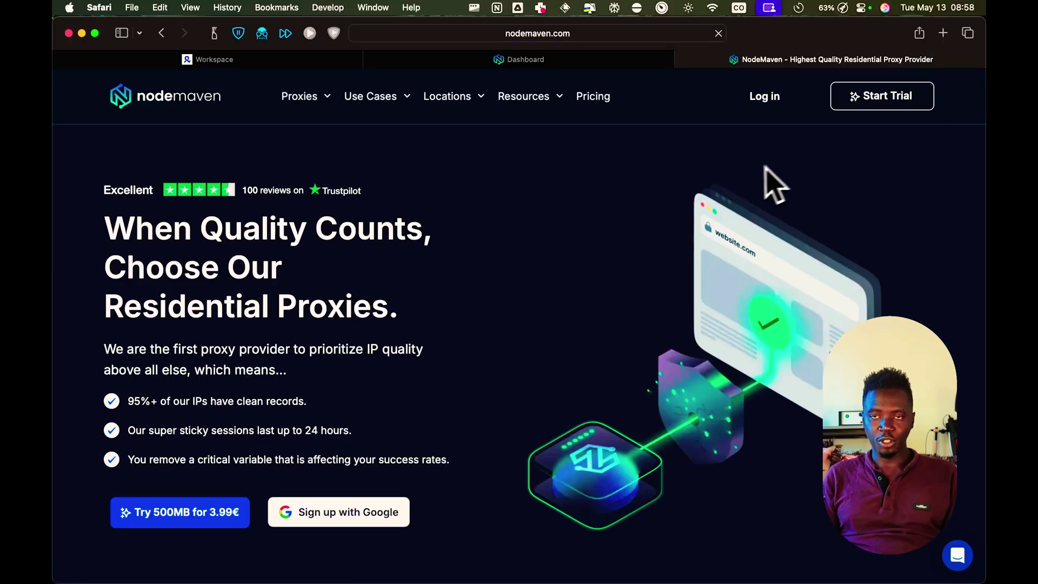
# Scroll down the homepage and briefly highlight the 'Industry-First IP Filtering' heading, then clear it
pyautogui.scroll(-5, 749, 192)
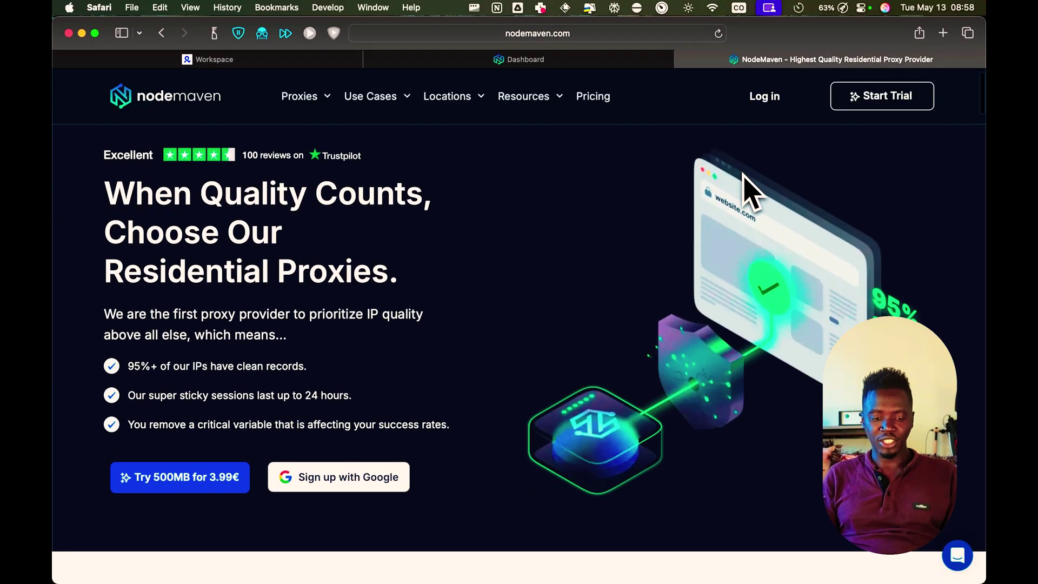
pyautogui.scroll(-6, 749, 192)
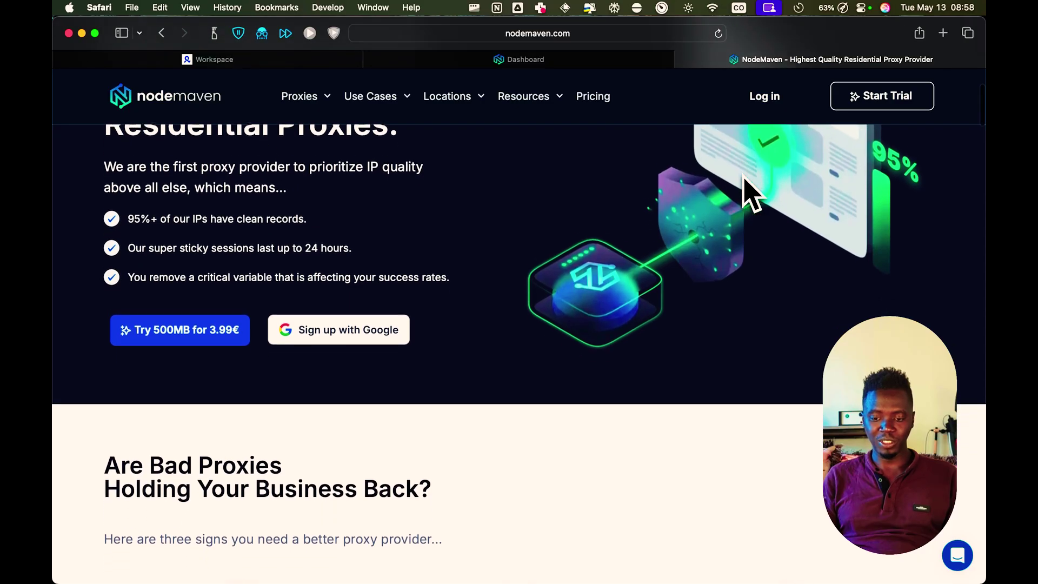
pyautogui.scroll(-20, 749, 192)
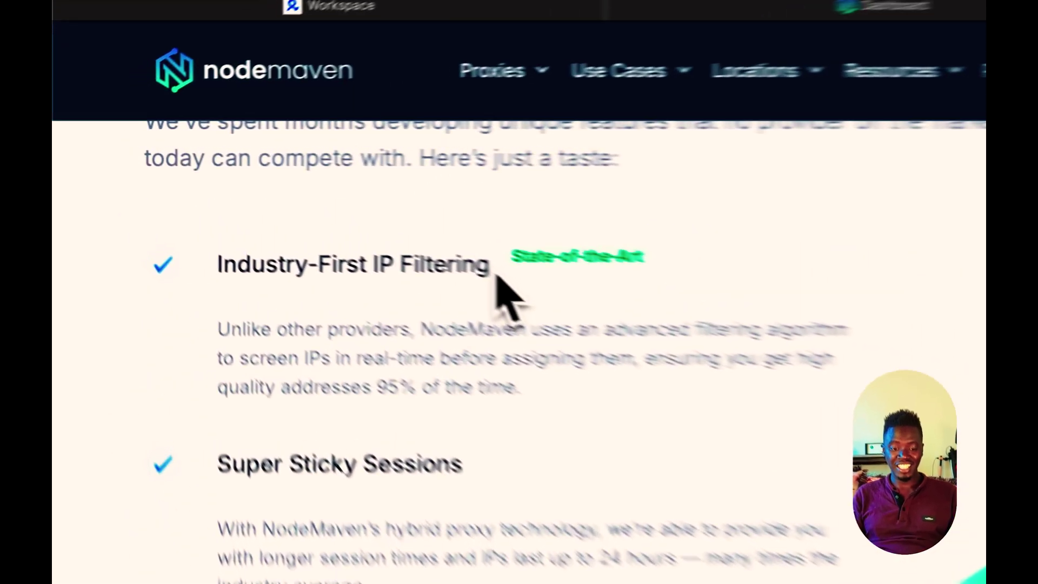
pyautogui.moveTo(300, 210); pyautogui.dragTo(256, 212)
pyautogui.moveTo(460, 296); pyautogui.dragTo(223, 278)
pyautogui.click(363, 325)
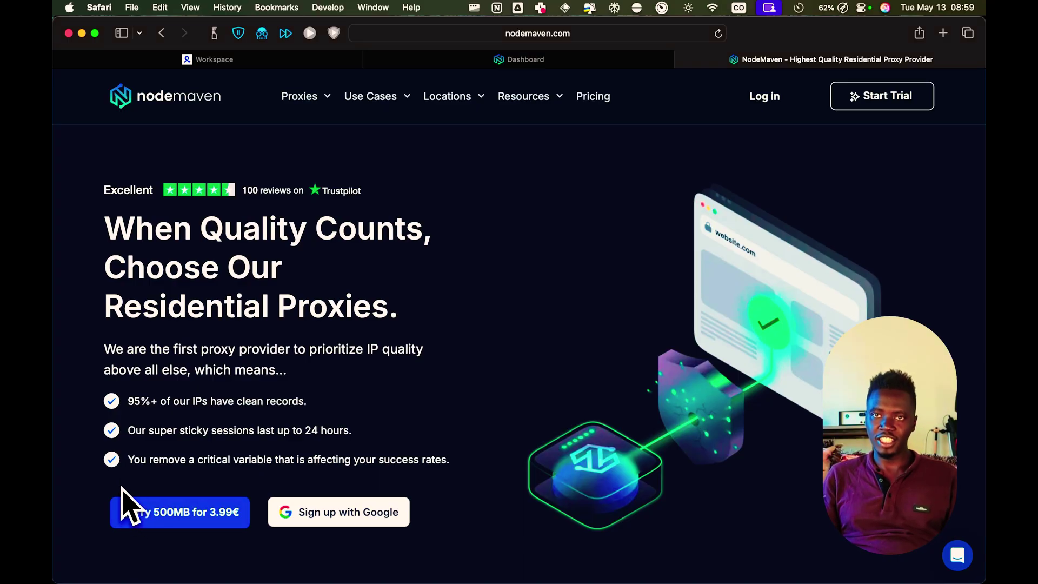
# Scroll down to the monthly plans, from 9 GB at €30/mo to custom 1000 GB+
pyautogui.scroll(-20, 122, 492)
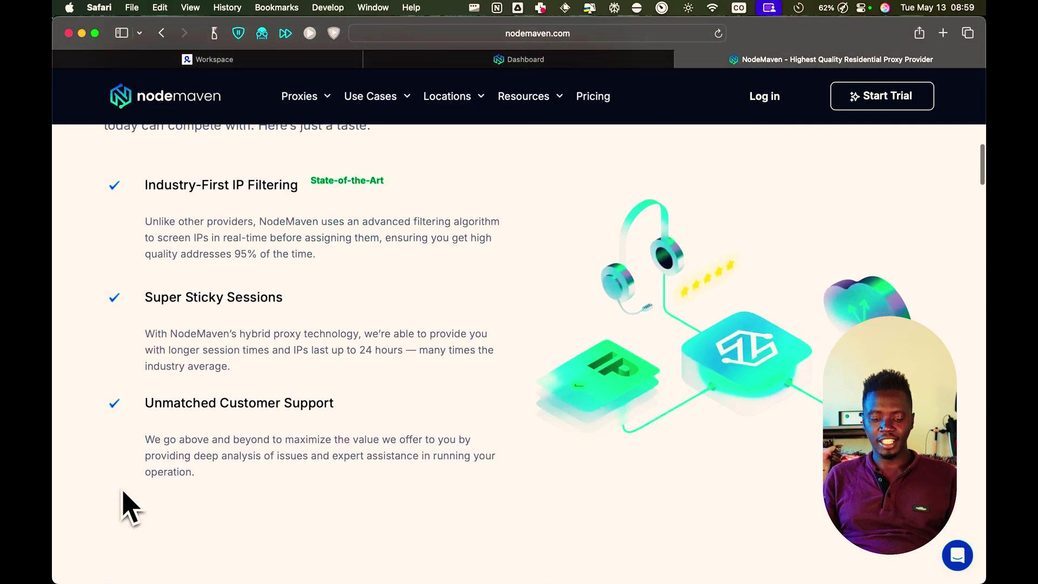
pyautogui.scroll(-15, 122, 493)
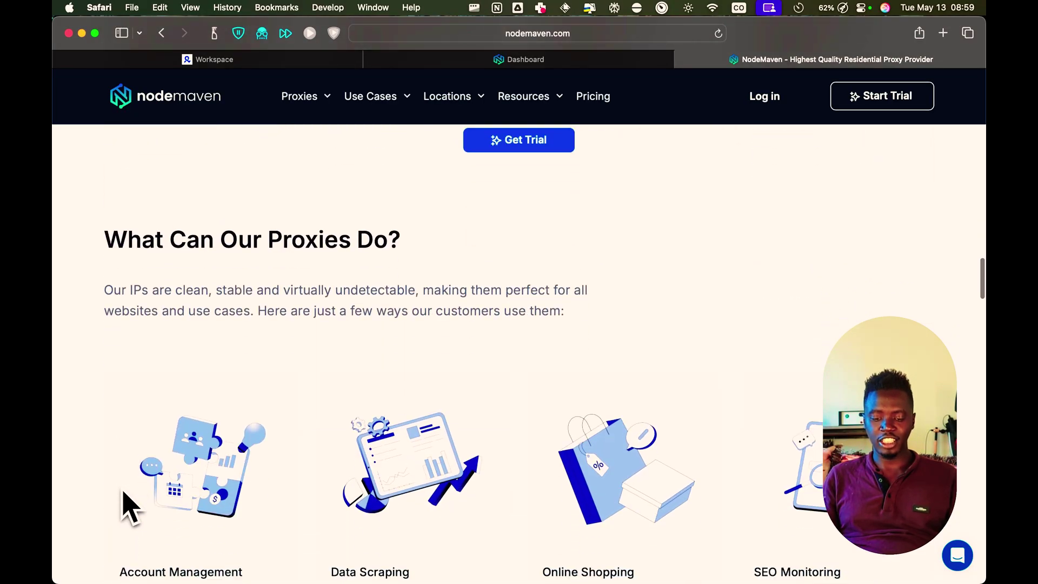
pyautogui.scroll(-15, 129, 508)
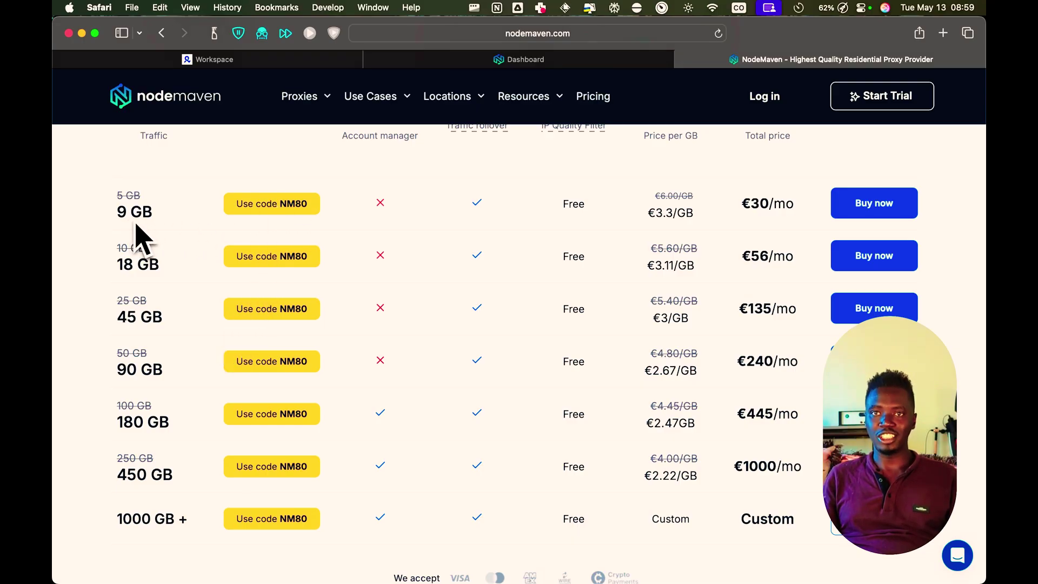
# Switch to pay-as-you-go at the smallest 9GB for €35, then view the account dashboard
pyautogui.scroll(5, 143, 241)
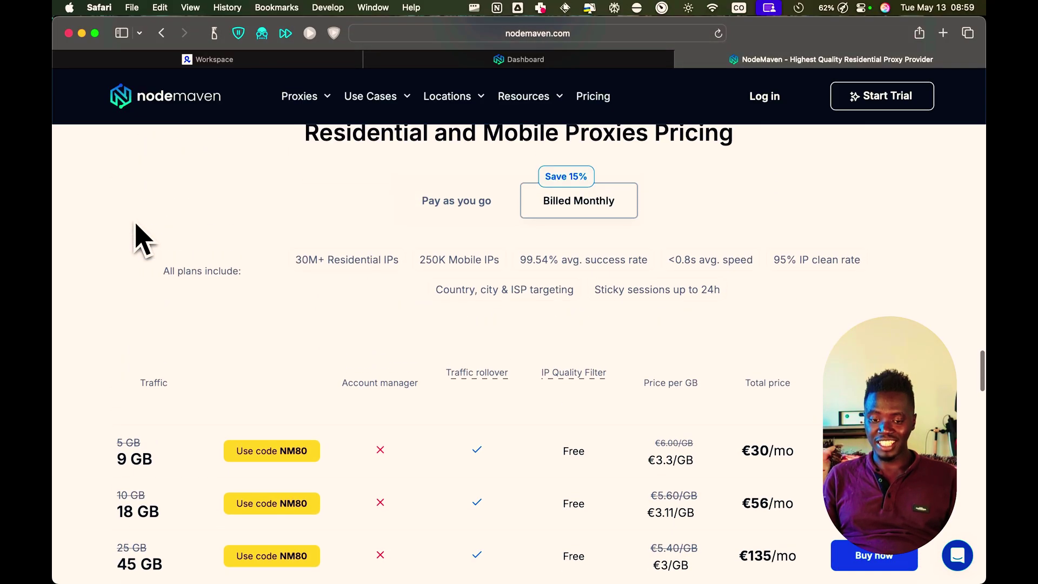
pyautogui.click(465, 198)
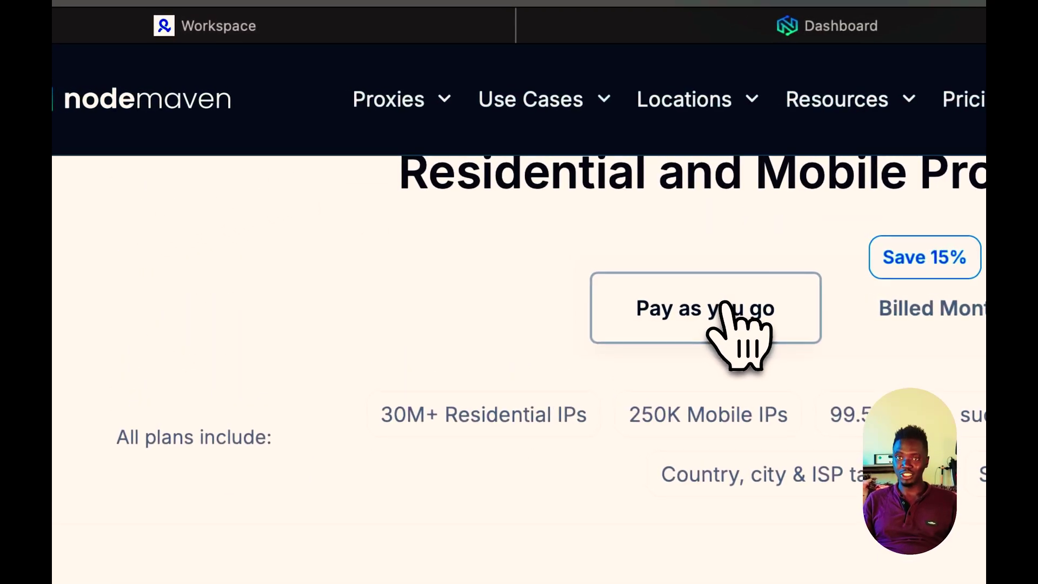
pyautogui.scroll(-8, 723, 306)
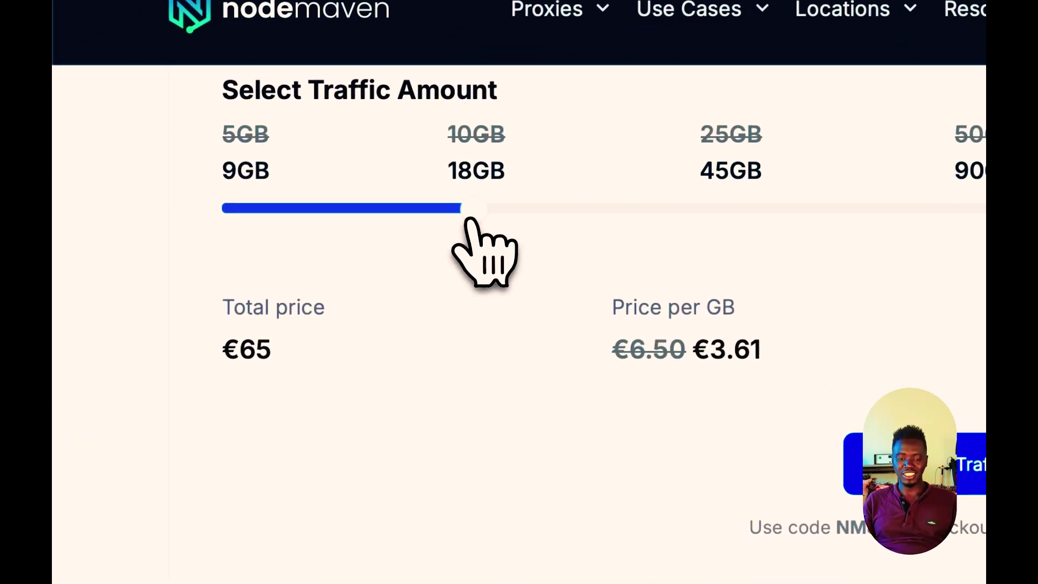
pyautogui.moveTo(469, 219); pyautogui.dragTo(339, 220)
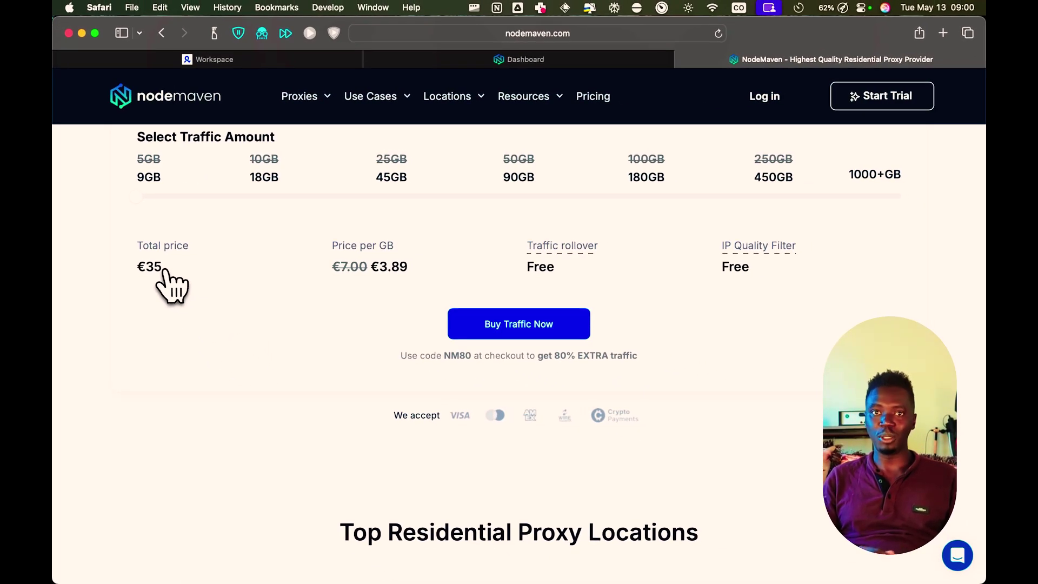
pyautogui.click(479, 60)
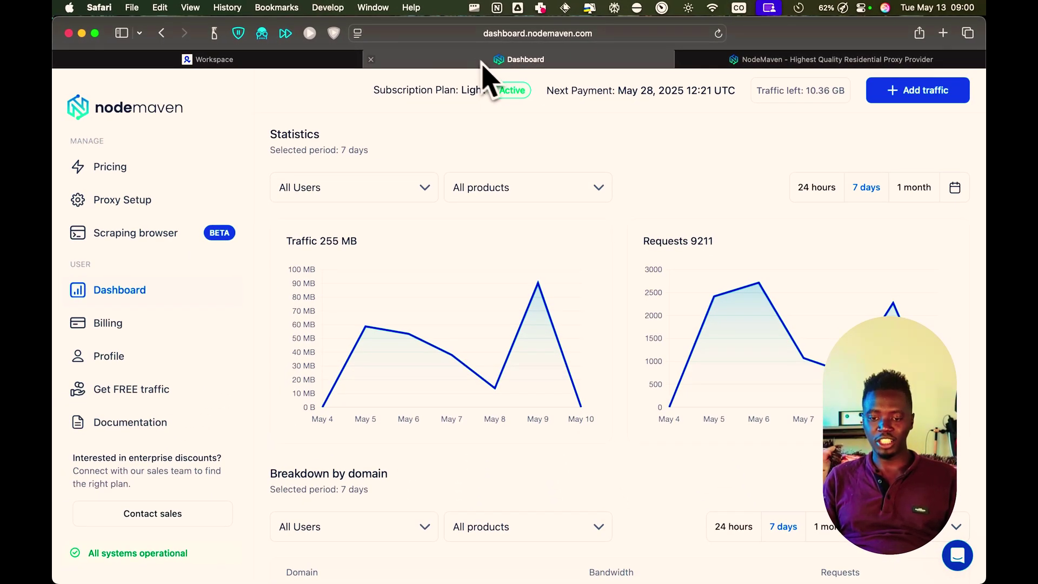
# Reload the dashboard, then change Proxy Setup's connection type from Residential to Mobile (295K+ IPs)
pyautogui.click(719, 33)
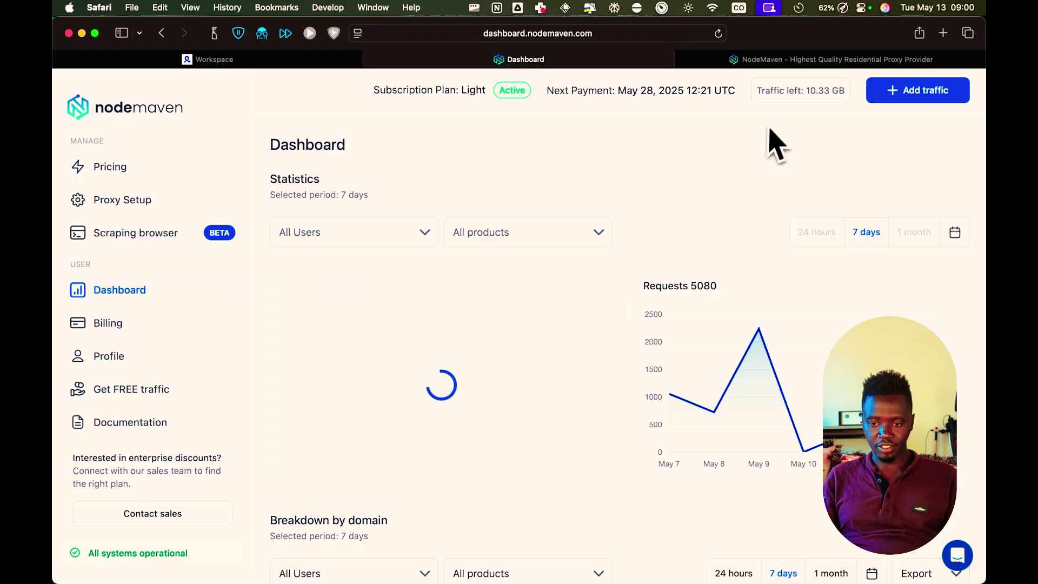
pyautogui.scroll(-5, 665, 238)
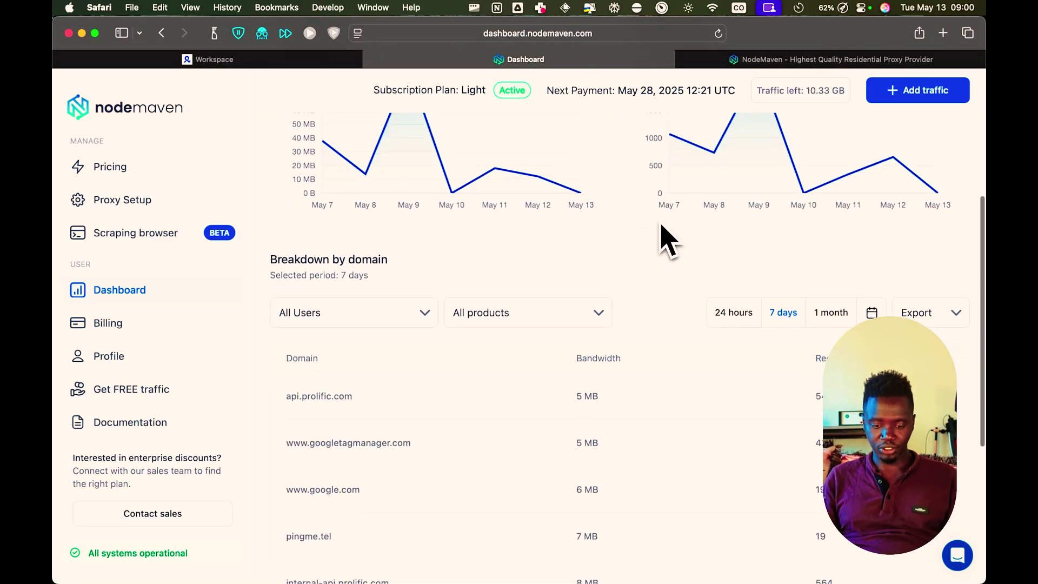
pyautogui.scroll(-3, 665, 238)
pyautogui.scroll(10, 665, 238)
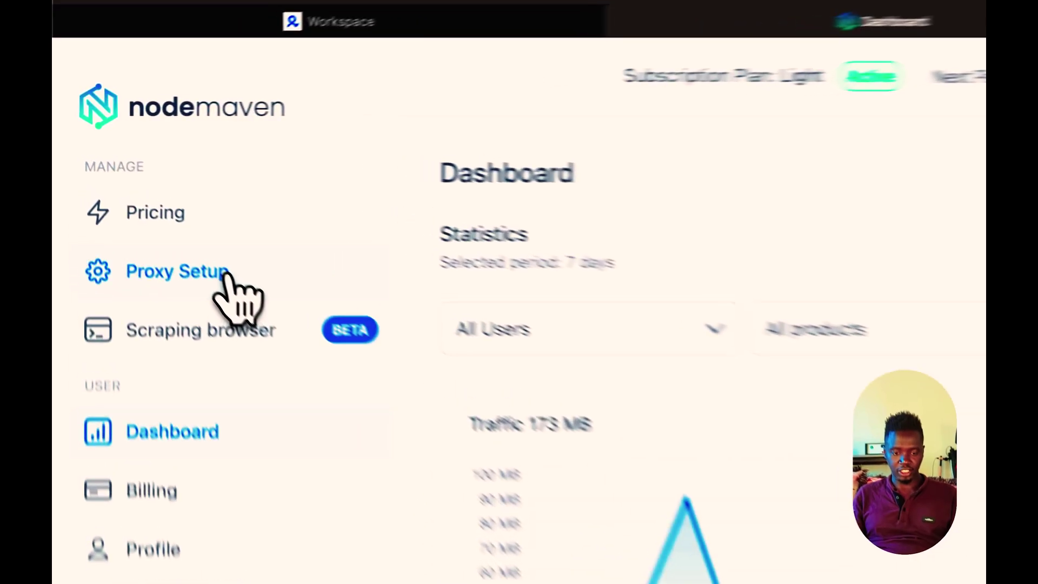
pyautogui.click(226, 275)
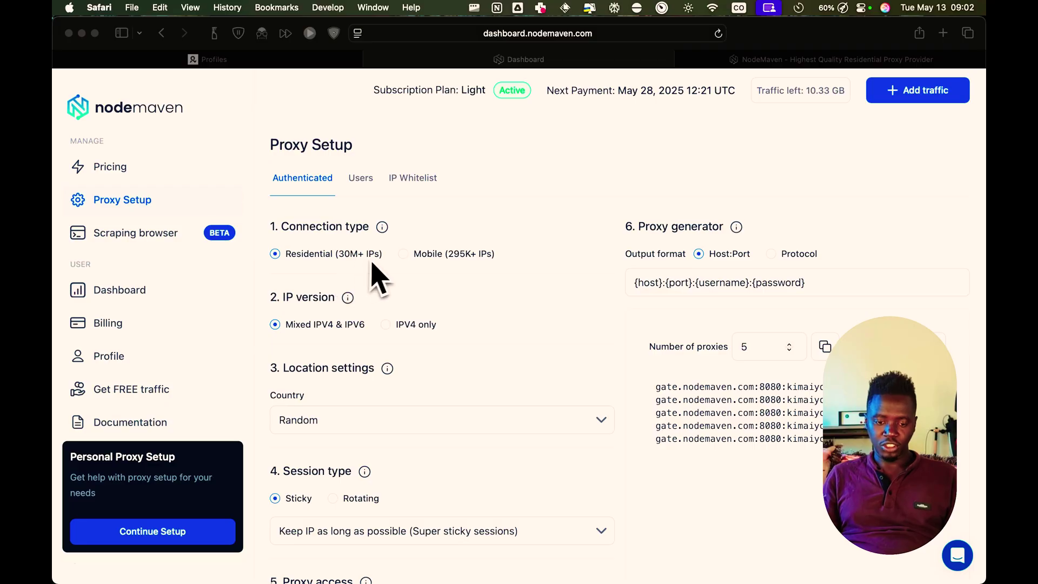
pyautogui.click(405, 257)
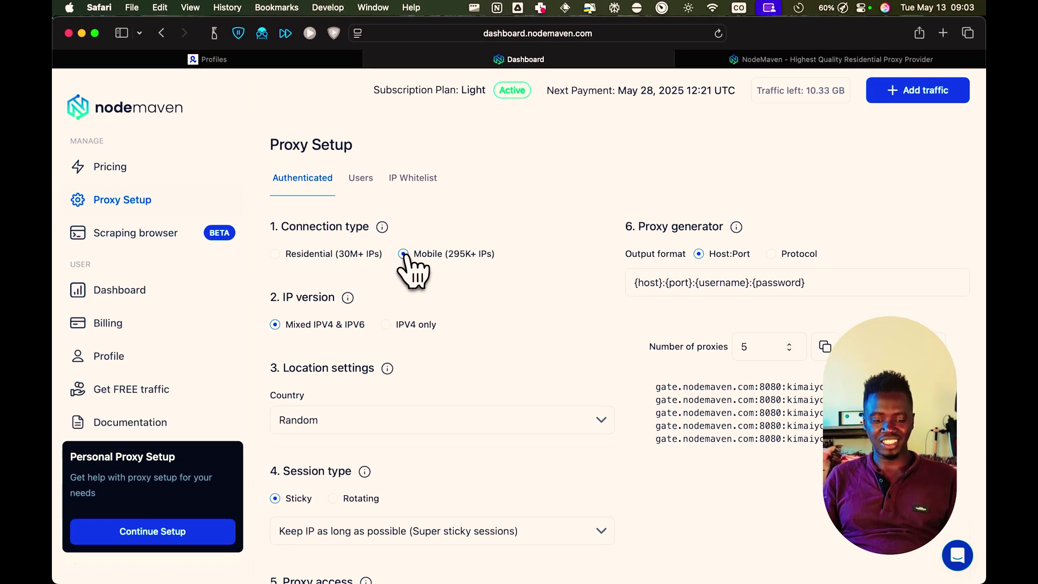
pyautogui.scroll(-5, 347, 313)
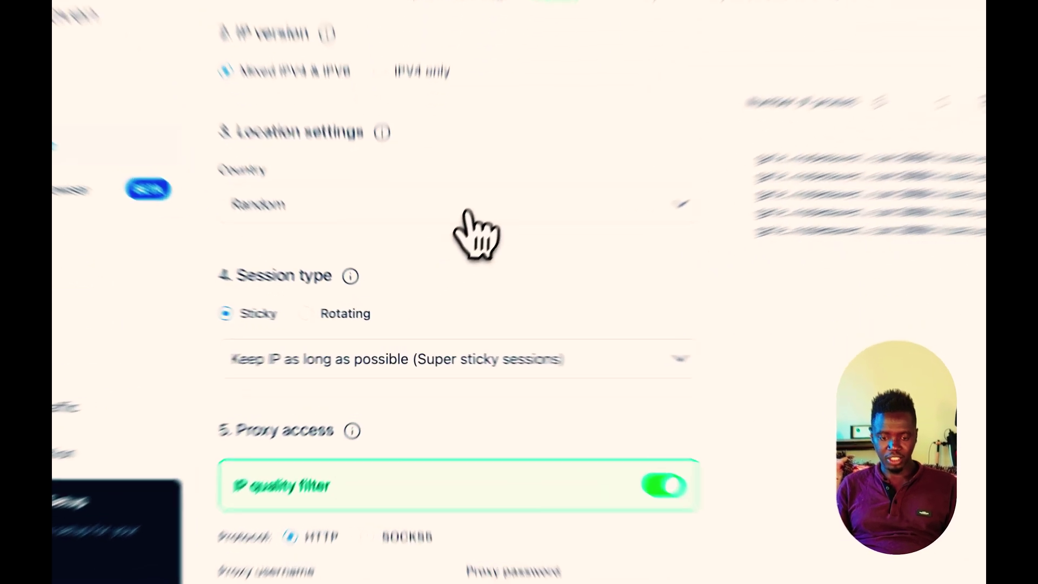
# Set the proxy country to United States
pyautogui.click(469, 212)
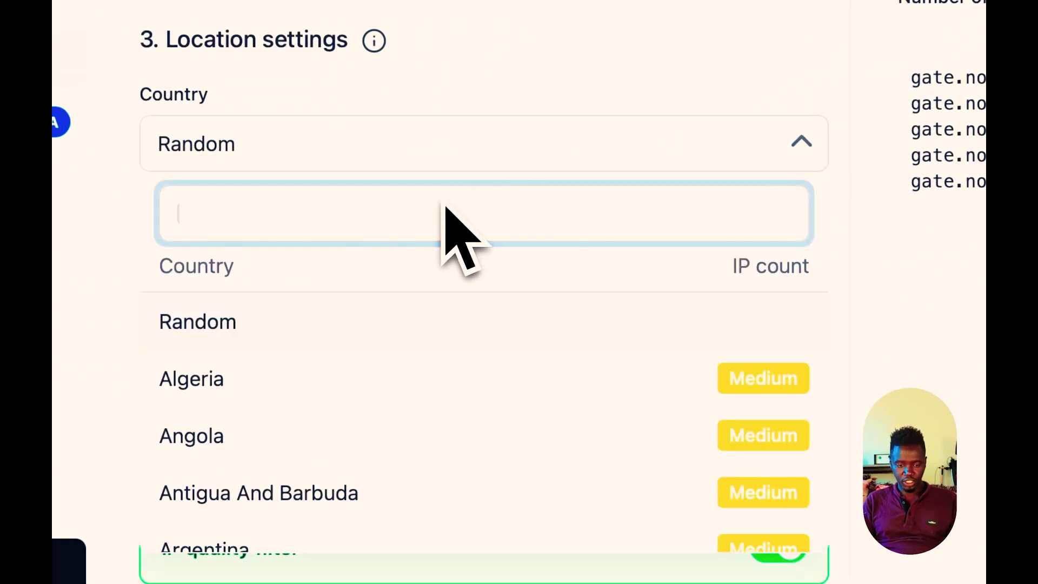
pyautogui.write('unite')
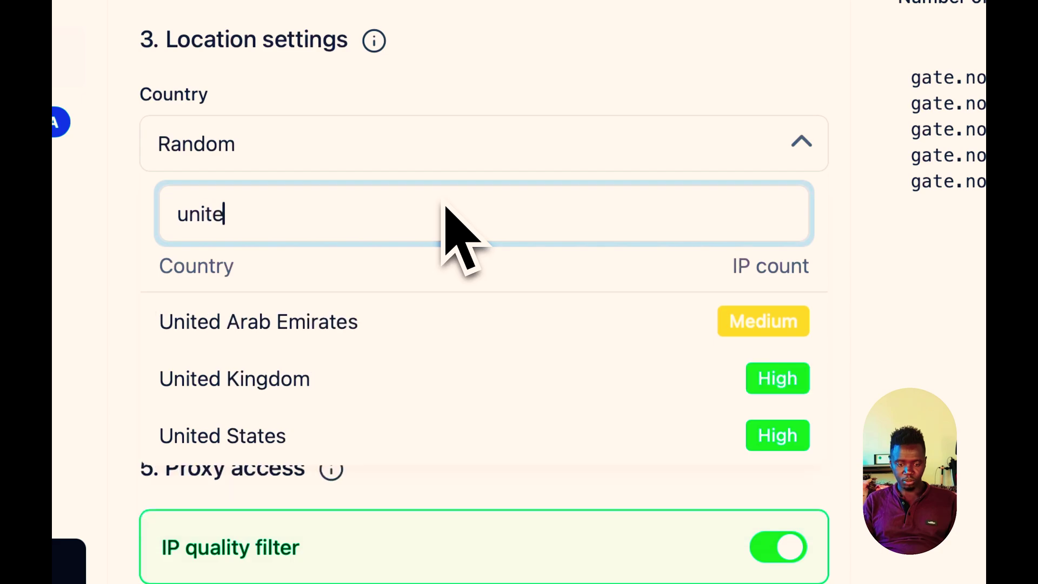
pyautogui.click(339, 449)
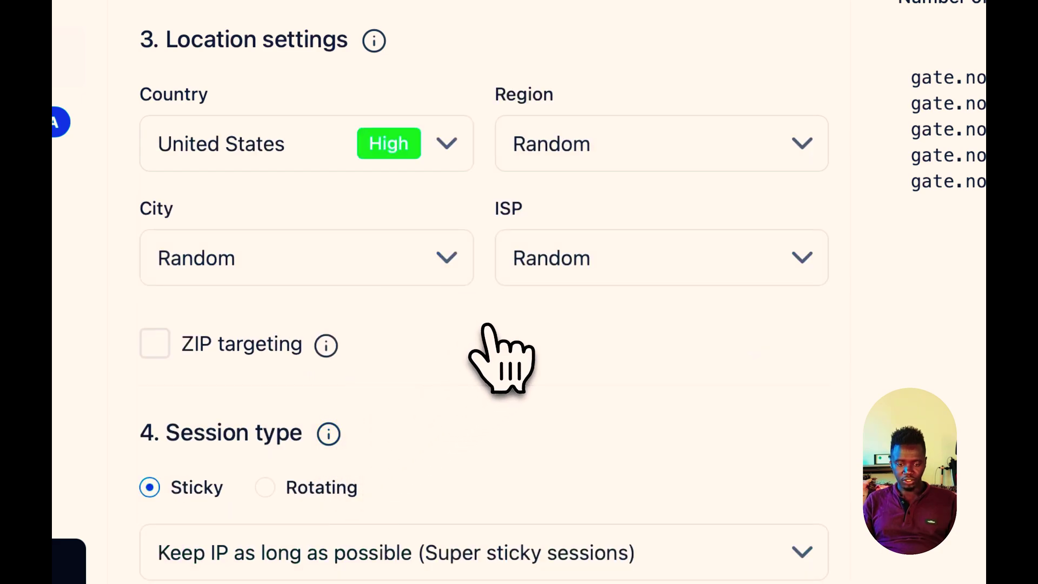
# Choose Alabama from the list of US regions
pyautogui.click(700, 145)
pyautogui.scroll(-5, 649, 392)
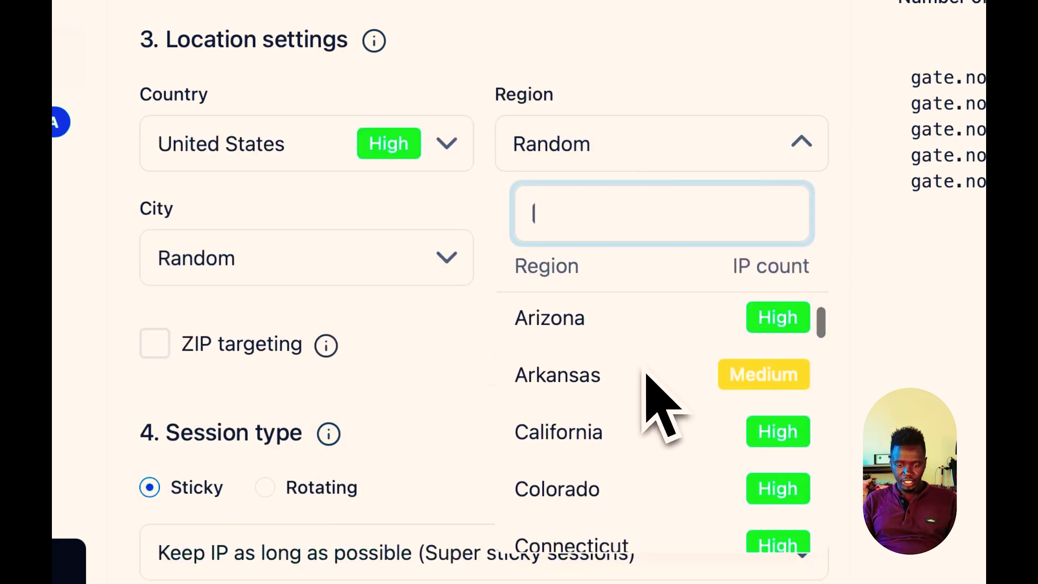
pyautogui.scroll(-15, 646, 376)
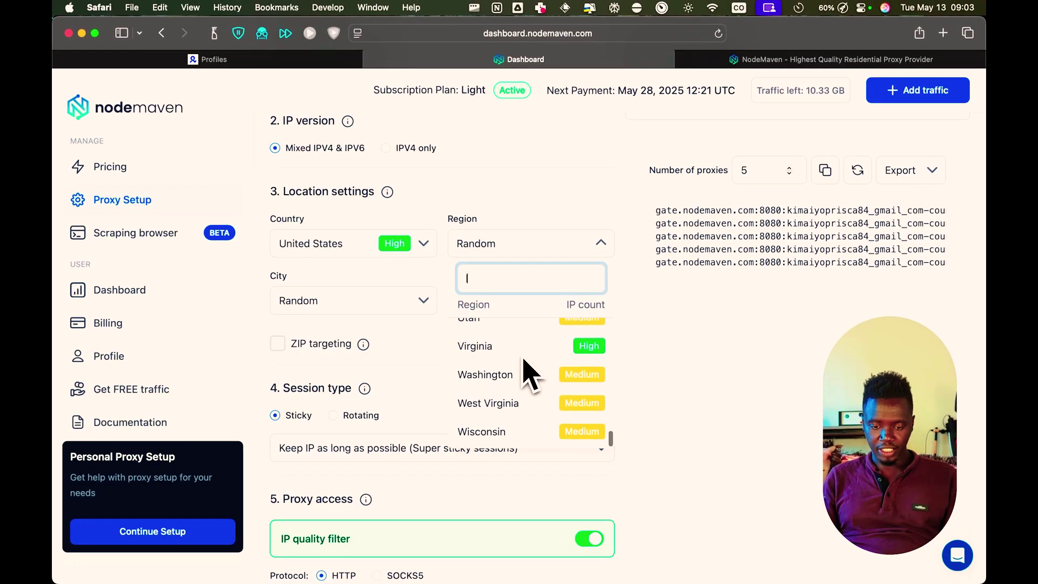
pyautogui.scroll(4, 646, 376)
pyautogui.scroll(15, 525, 368)
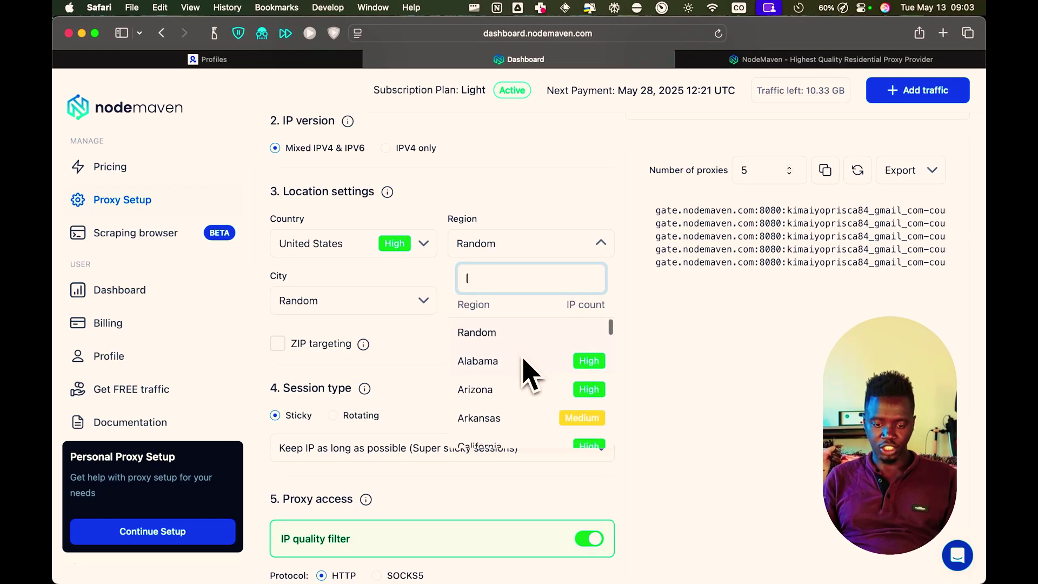
pyautogui.scroll(-3, 559, 364)
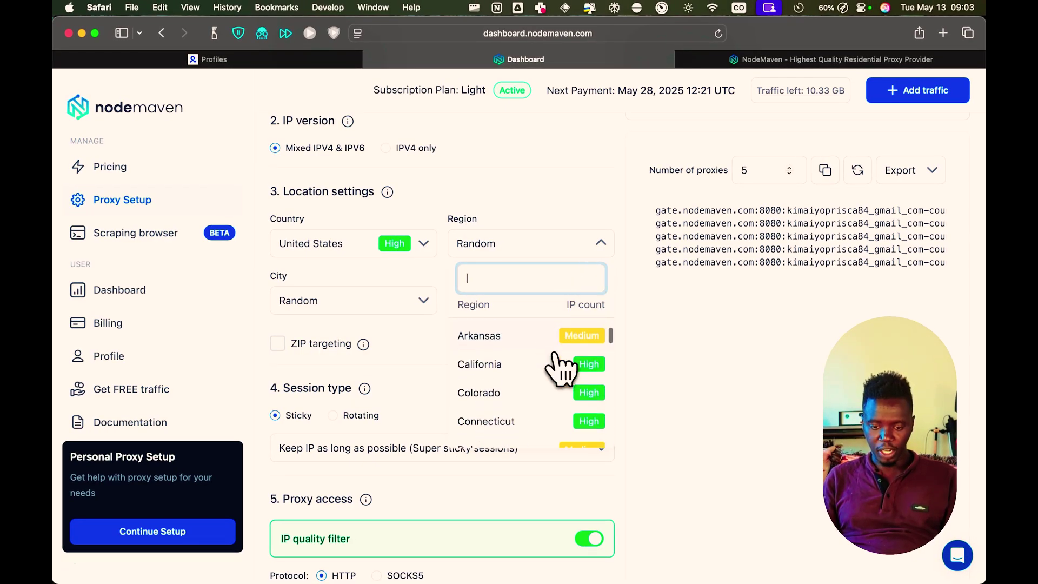
pyautogui.scroll(3, 560, 368)
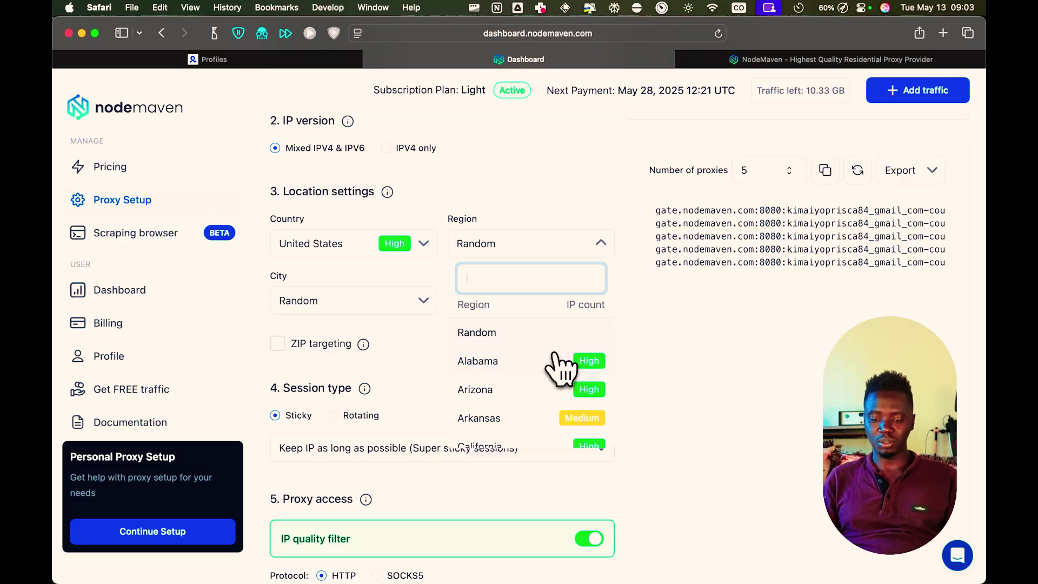
pyautogui.scroll(-5, 557, 371)
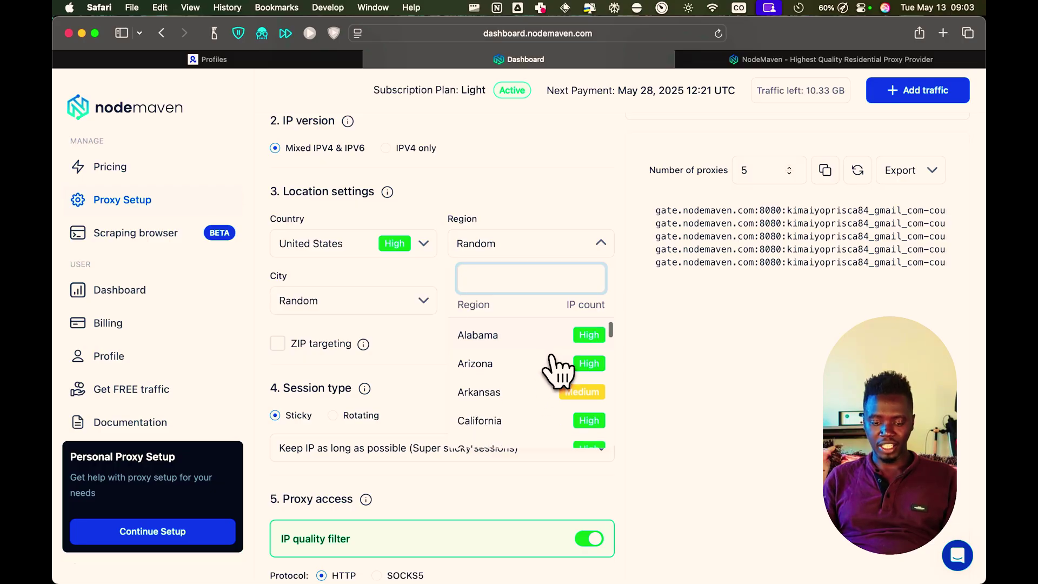
pyautogui.scroll(-5, 557, 371)
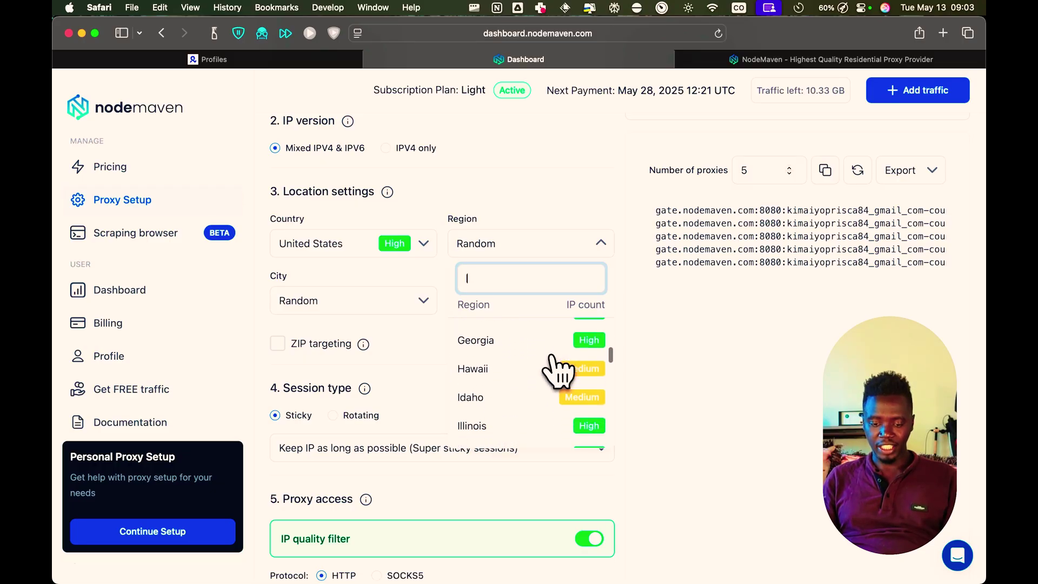
pyautogui.scroll(-10, 557, 370)
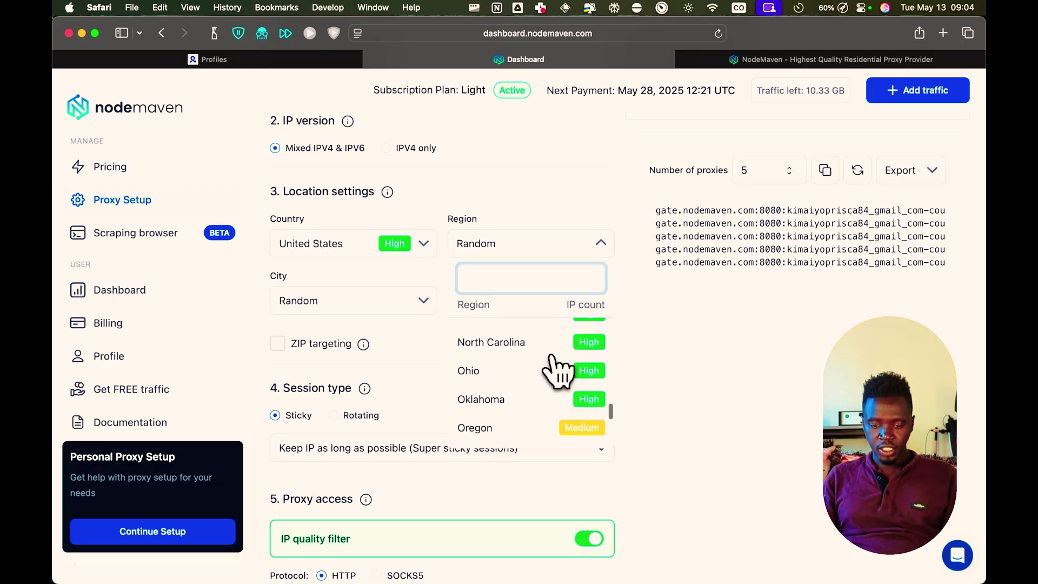
pyautogui.scroll(-3, 557, 371)
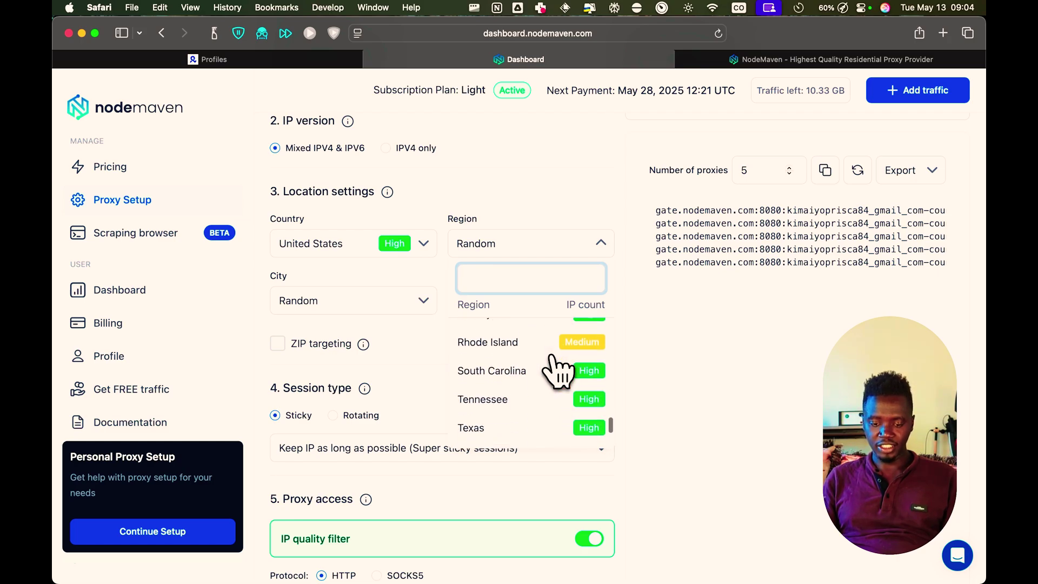
pyautogui.scroll(-1, 557, 371)
pyautogui.scroll(20, 557, 371)
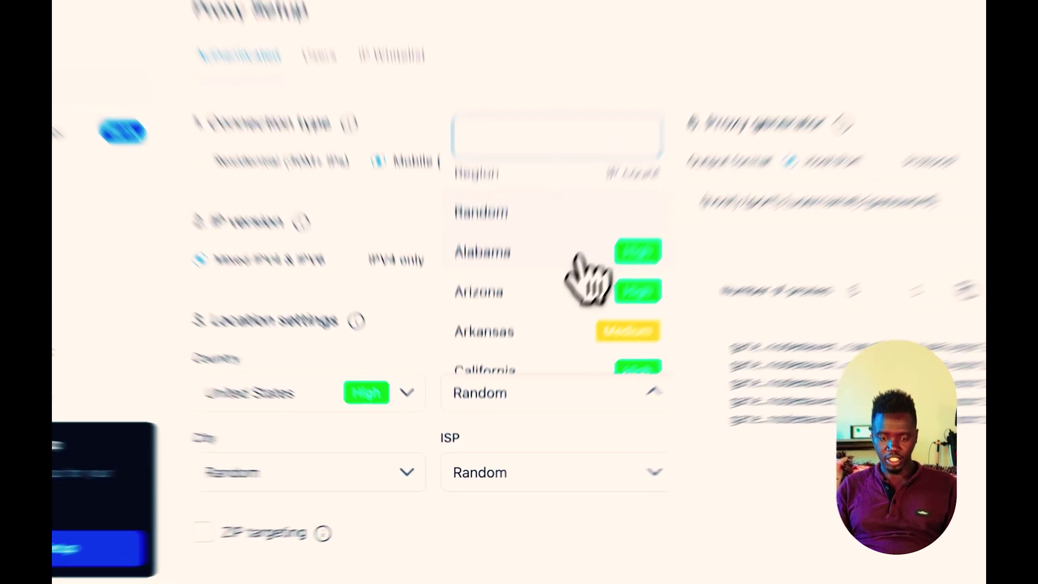
pyautogui.click(578, 254)
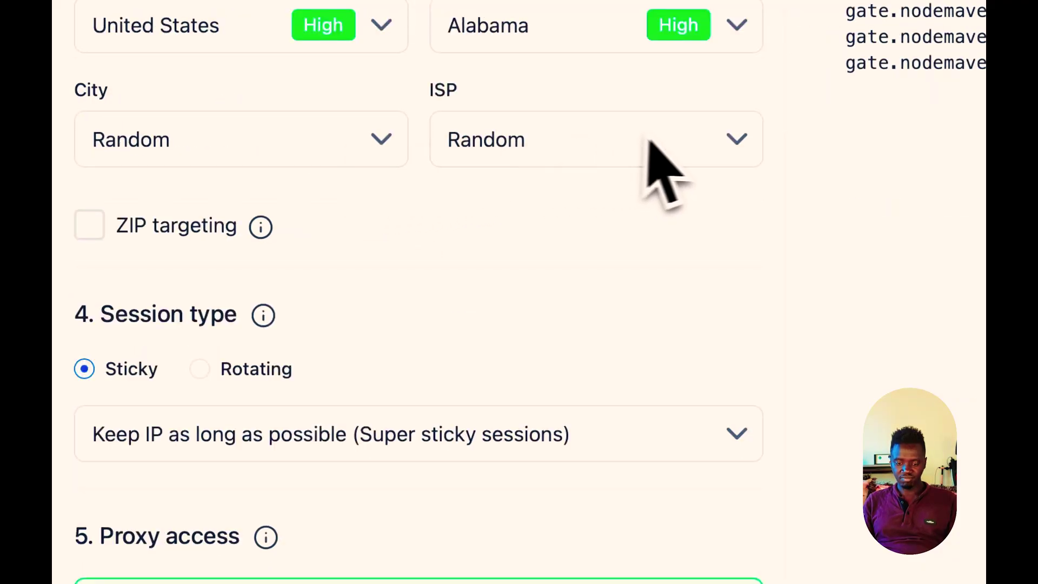
# Select T-Mobile Usa as the ISP for Alabama
pyautogui.click(716, 144)
pyautogui.scroll(-1, 600, 327)
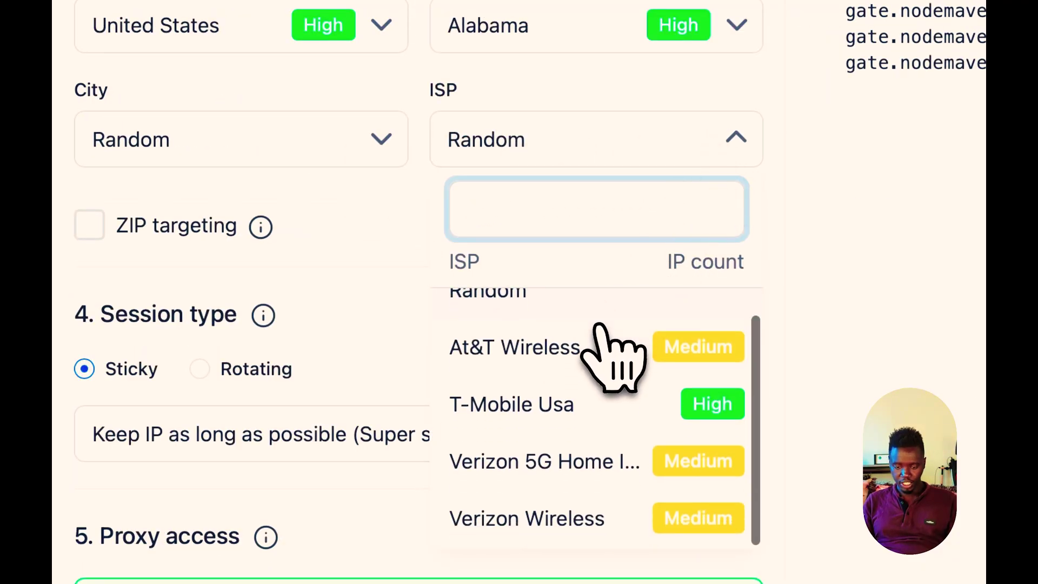
pyautogui.click(601, 406)
pyautogui.scroll(-2, 667, 290)
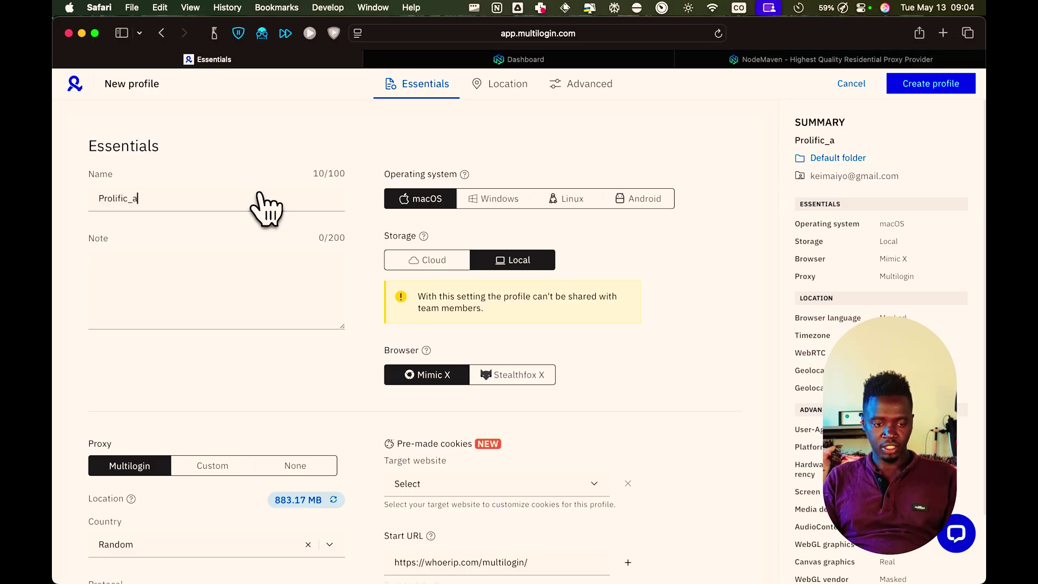
# Name the profile Prolific_Agent_X and set its storage to Cloud
pyautogui.write('Prolific_Age')
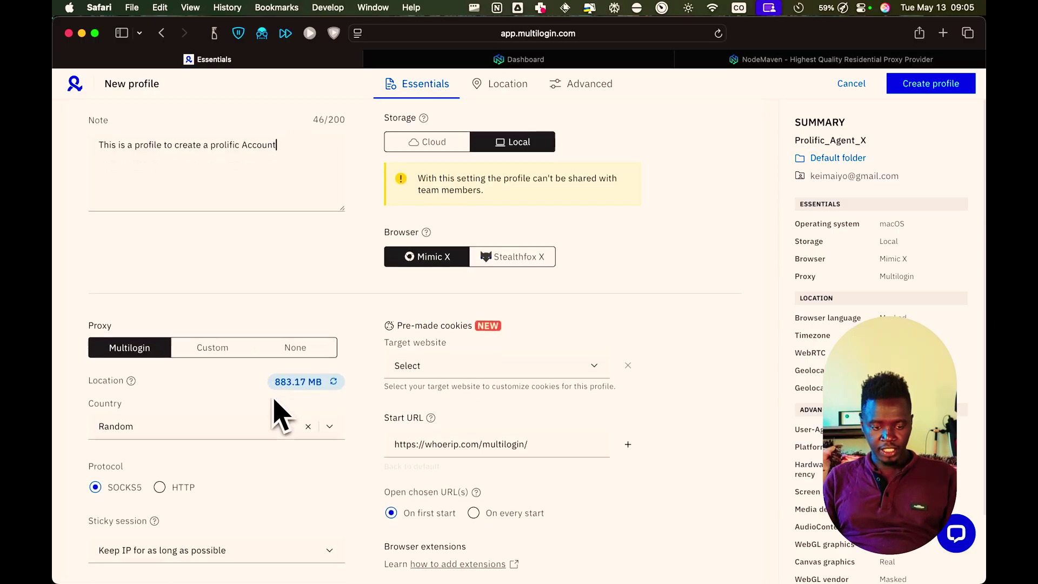
pyautogui.scroll(-2, 278, 413)
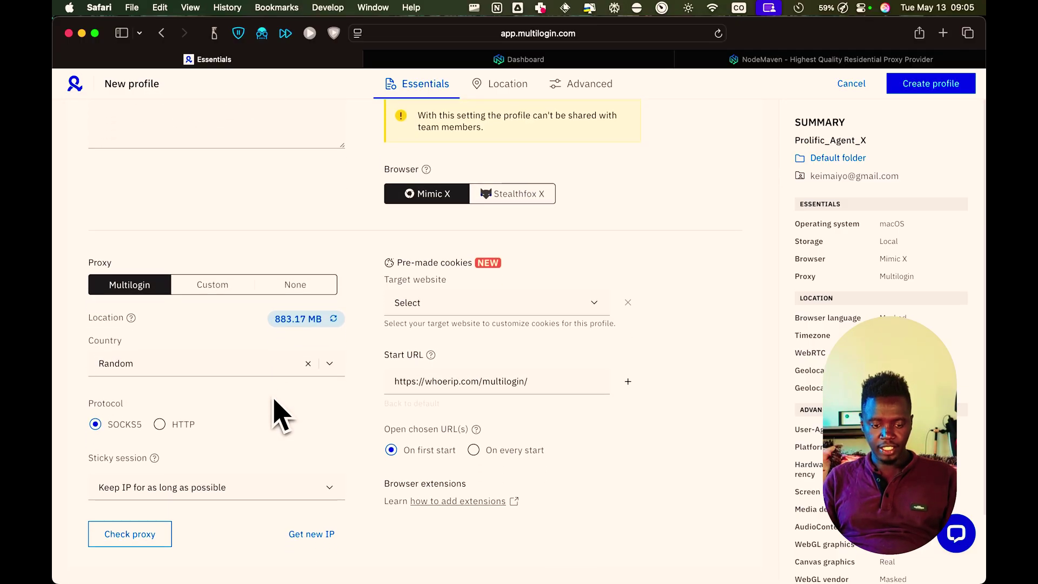
pyautogui.scroll(5, 447, 254)
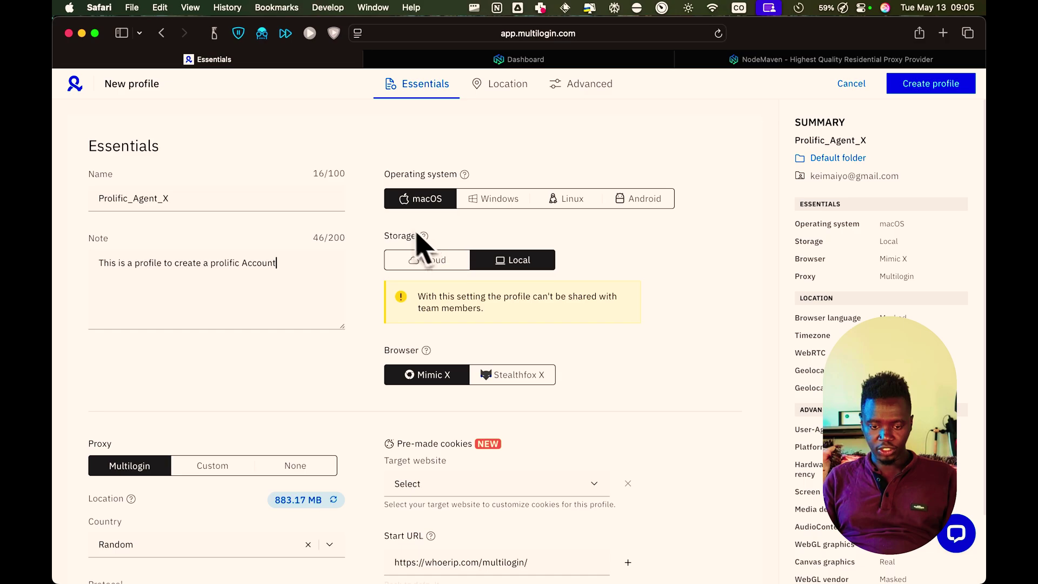
pyautogui.click(430, 258)
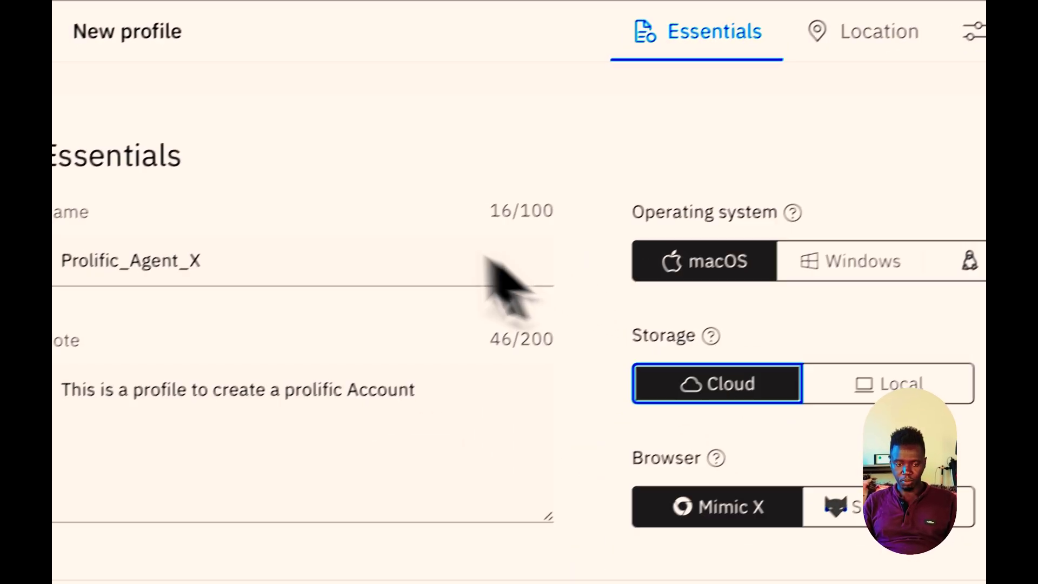
# Choose Mixed (other websites) as the target website for pre-made cookies
pyautogui.scroll(-2, 689, 505)
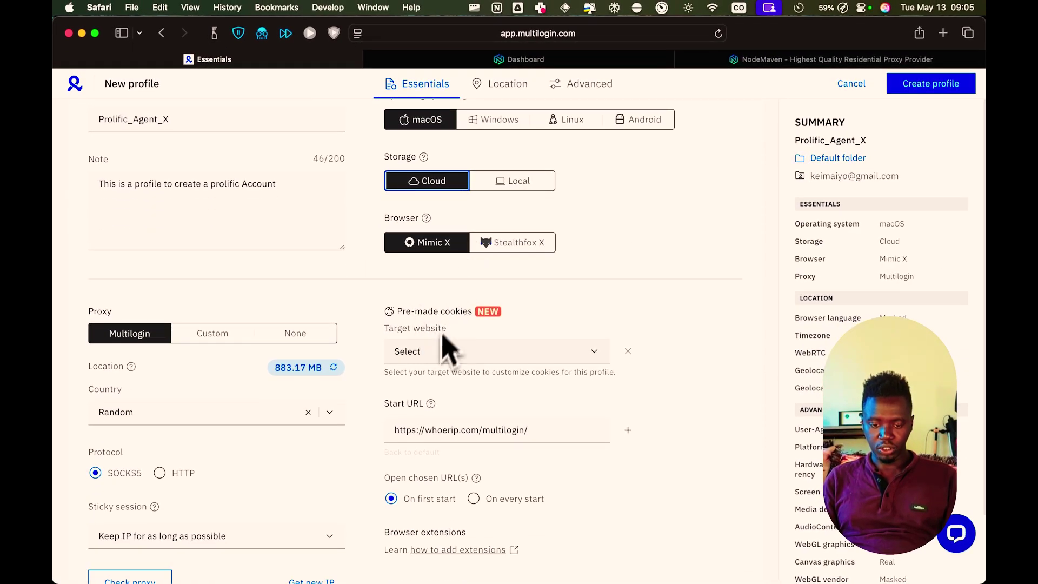
pyautogui.scroll(-2, 444, 356)
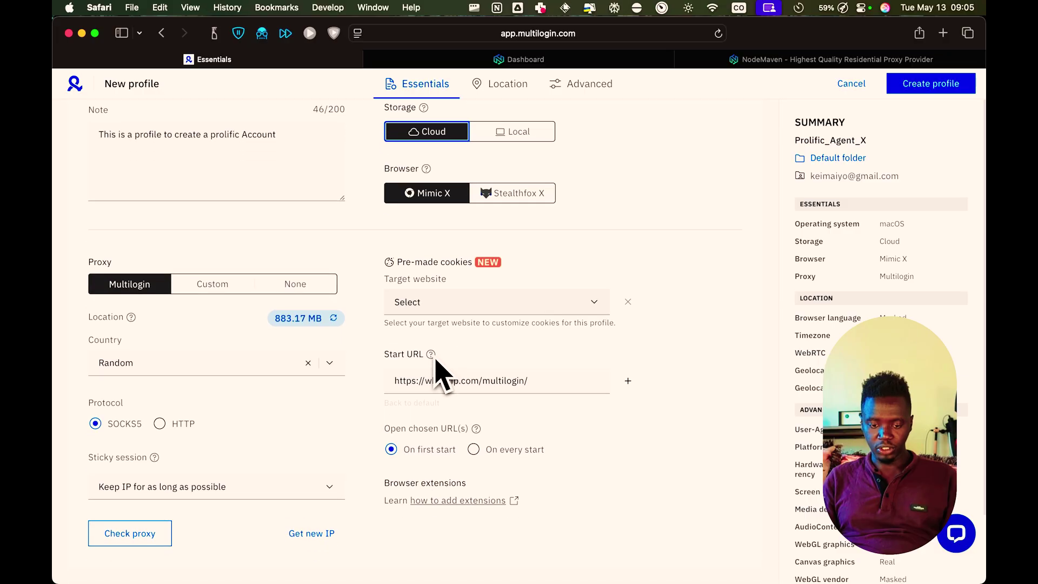
pyautogui.click(543, 303)
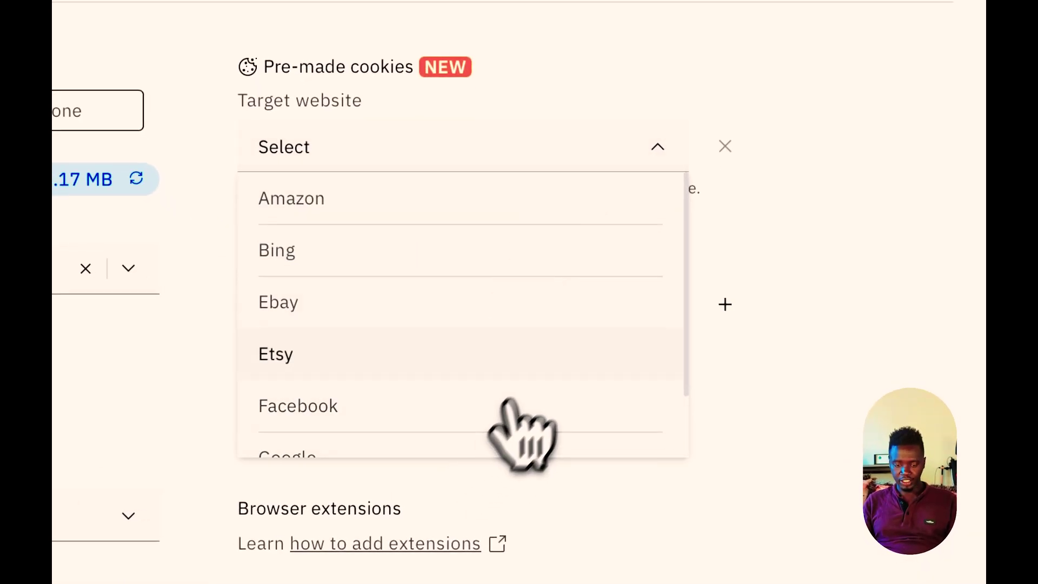
pyautogui.scroll(-3, 541, 406)
pyautogui.click(531, 441)
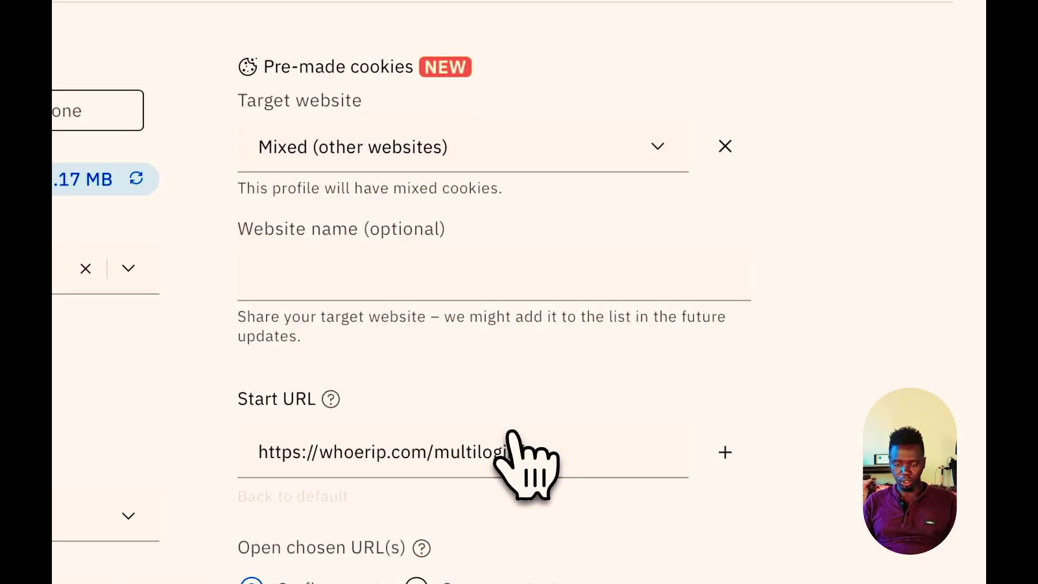
pyautogui.scroll(-2, 517, 438)
pyautogui.scroll(1, 520, 449)
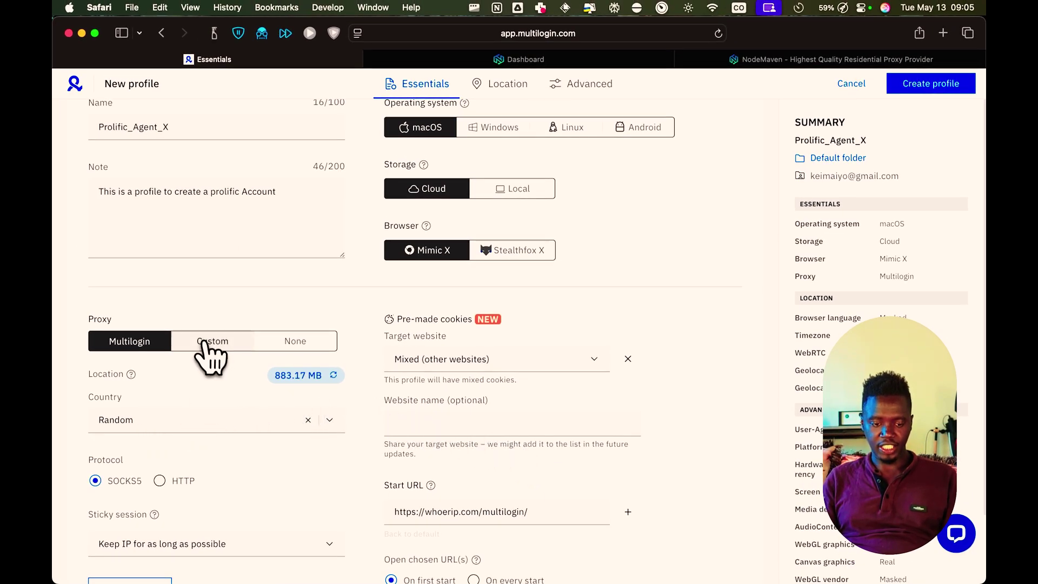
pyautogui.scroll(-3, 203, 343)
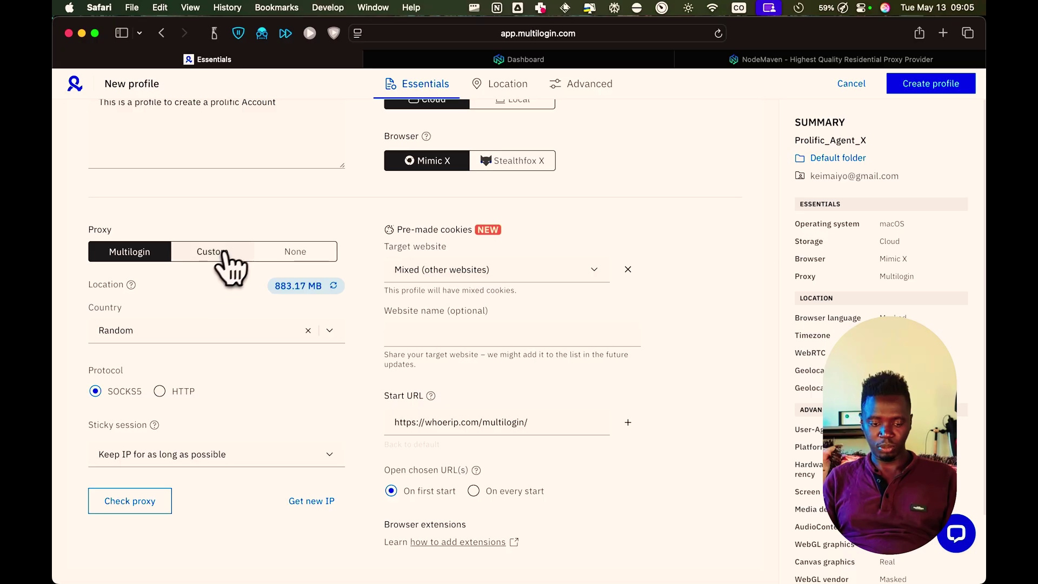
# Set a custom SOCKS5 proxy and copy the NodeMaven proxy username into the login
pyautogui.click(223, 252)
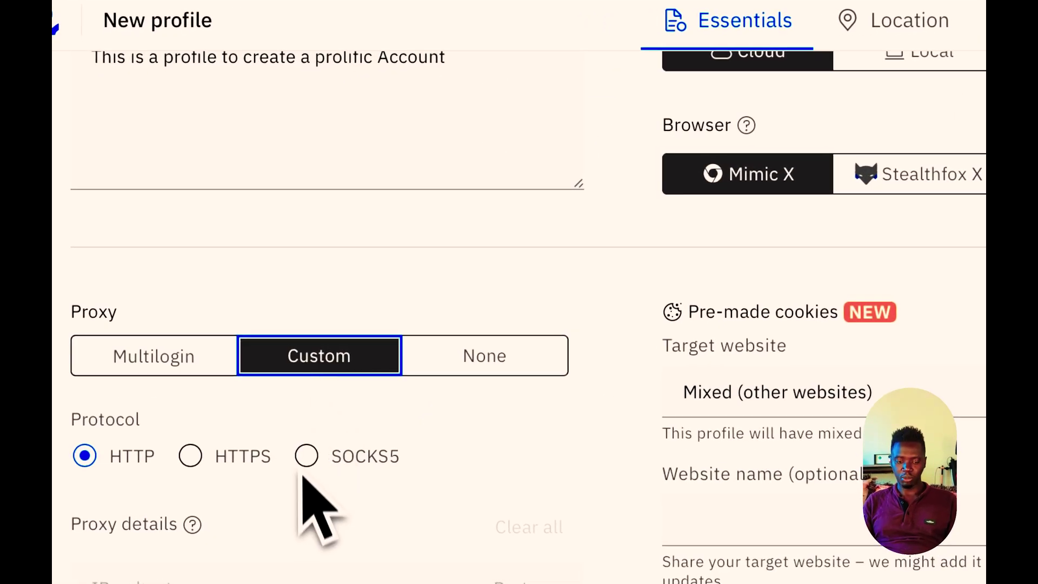
pyautogui.click(308, 457)
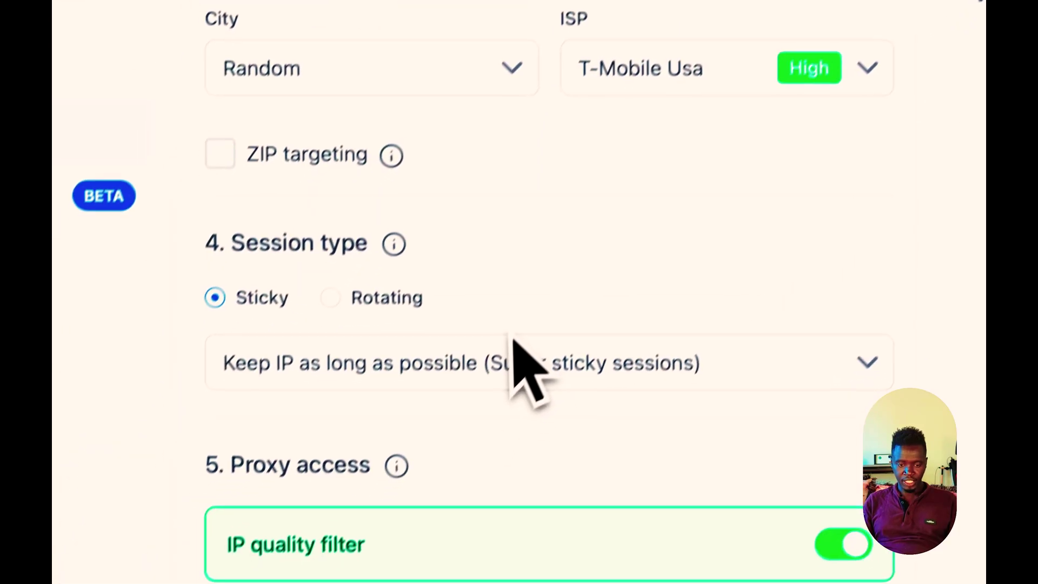
pyautogui.scroll(2, 382, 324)
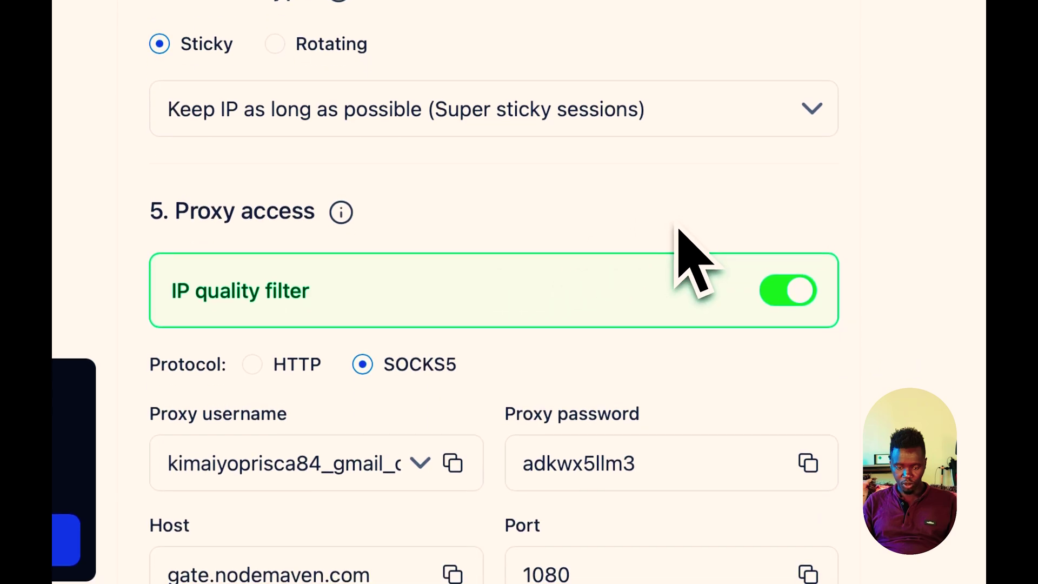
pyautogui.click(453, 463)
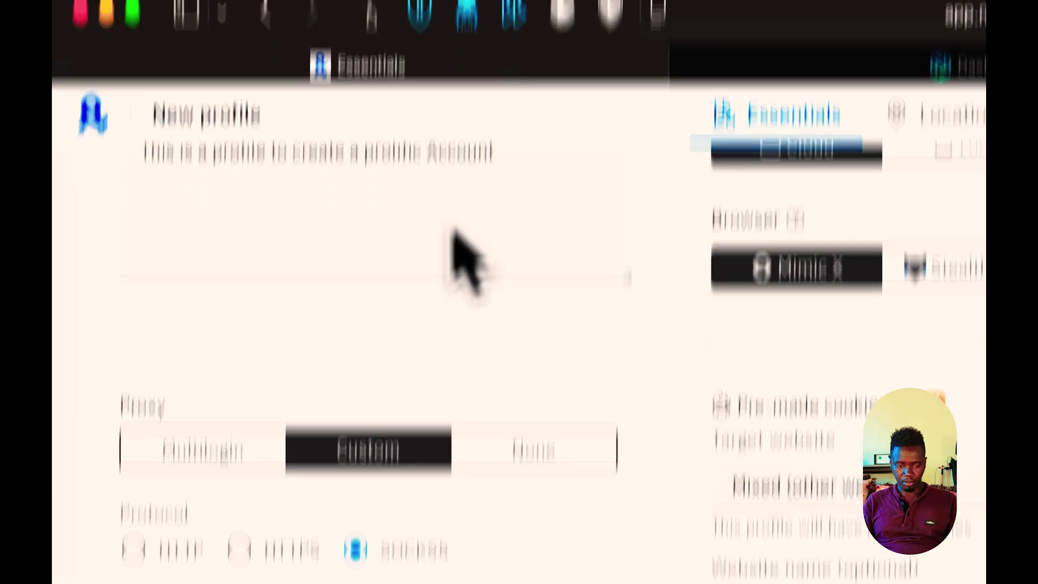
pyautogui.click(216, 490)
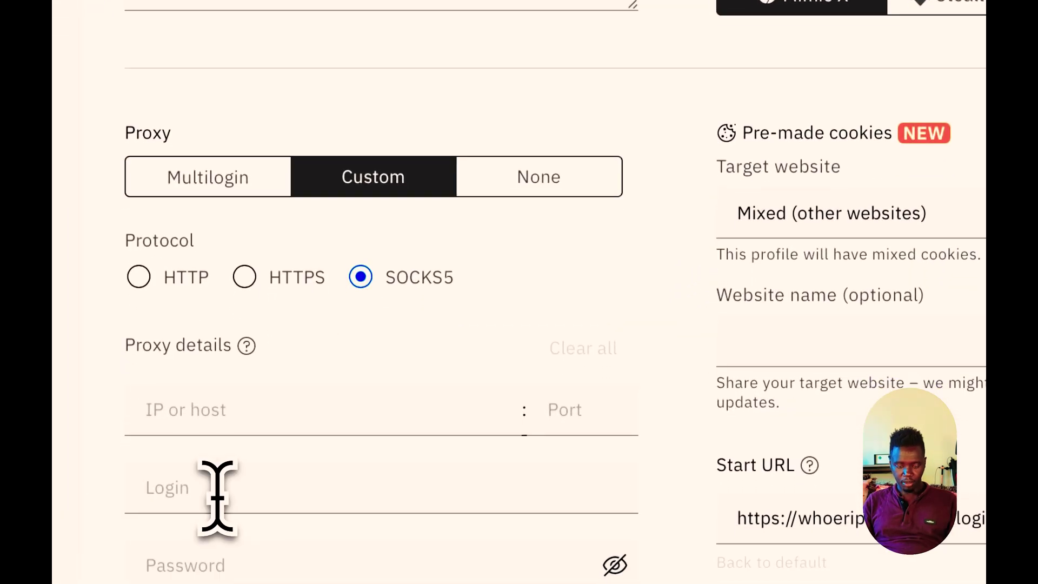
# Copy the NodeMaven proxy password and paste it into the profile's password field
pyautogui.click(585, 109)
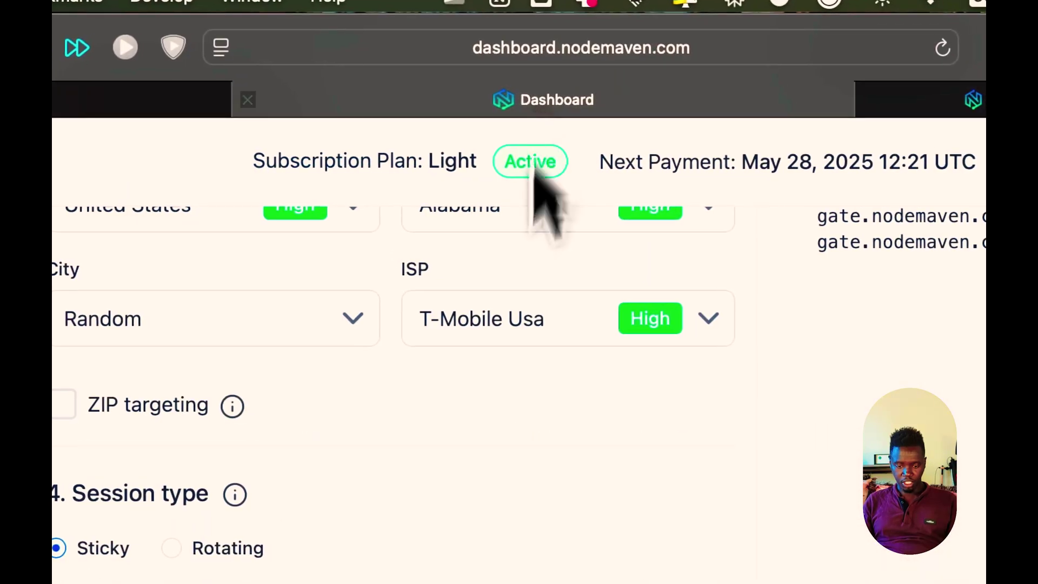
pyautogui.click(652, 502)
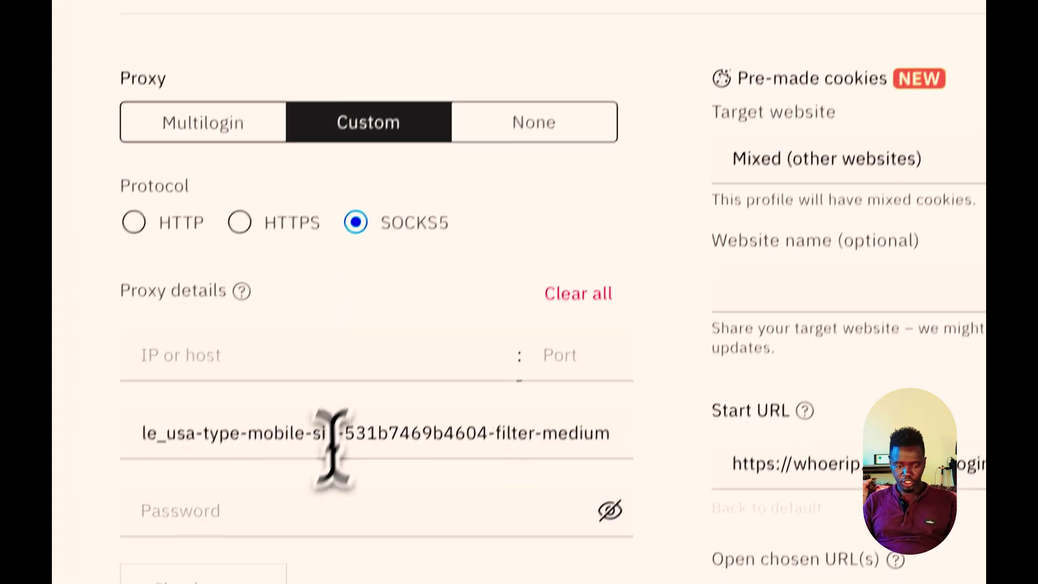
pyautogui.click(311, 495)
pyautogui.press('super+v')
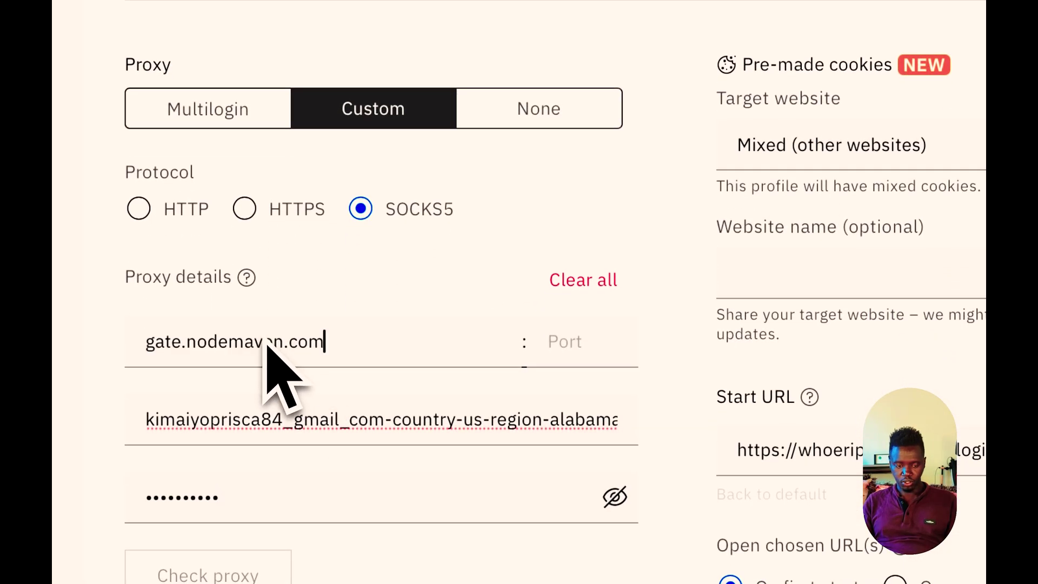
# Enter port 1080 from NodeMaven and run Check proxy, returning IP 172.56.226.244
pyautogui.click(579, 122)
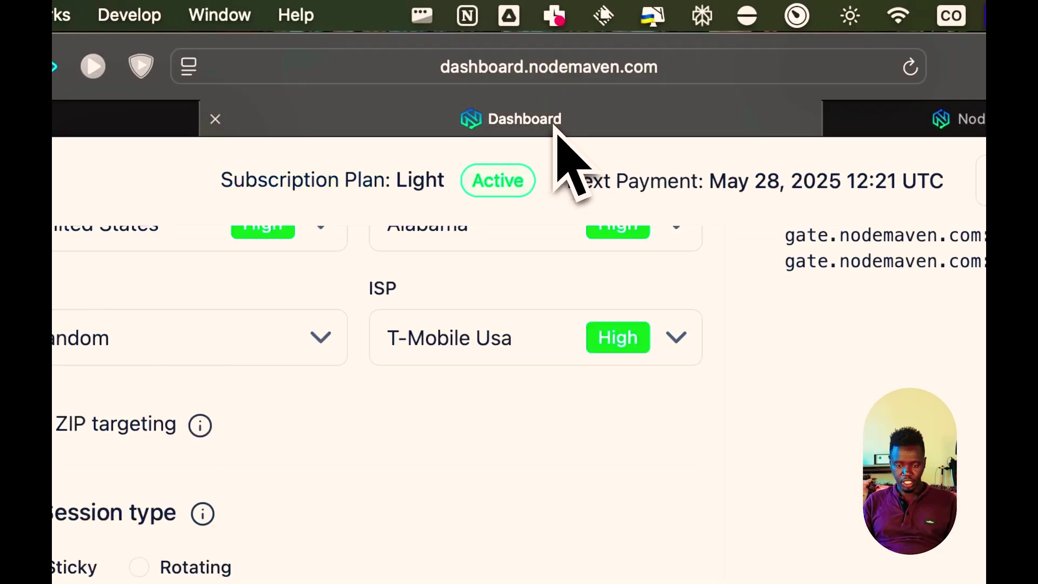
pyautogui.scroll(-10, 510, 359)
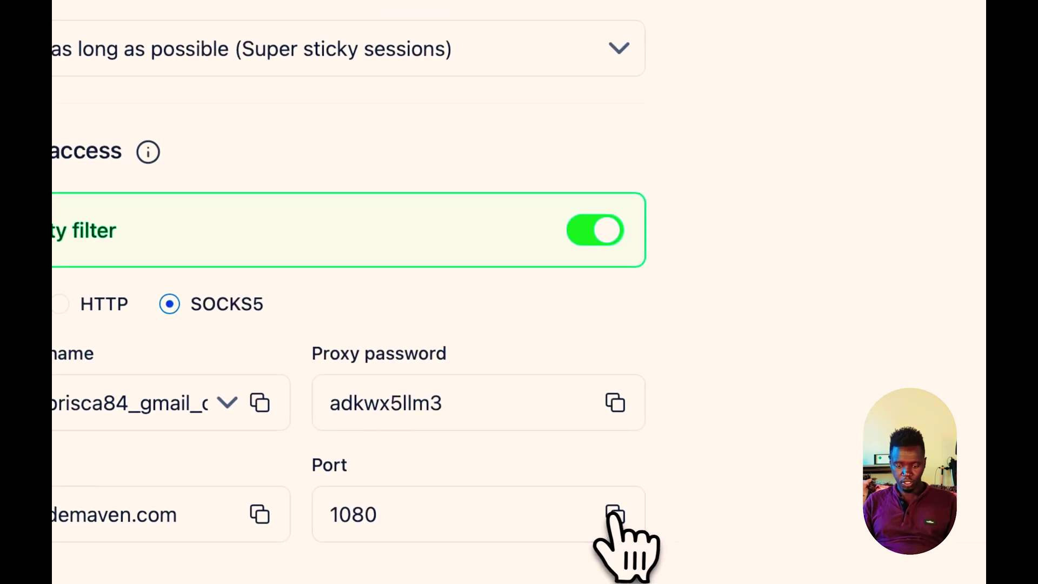
pyautogui.click(615, 512)
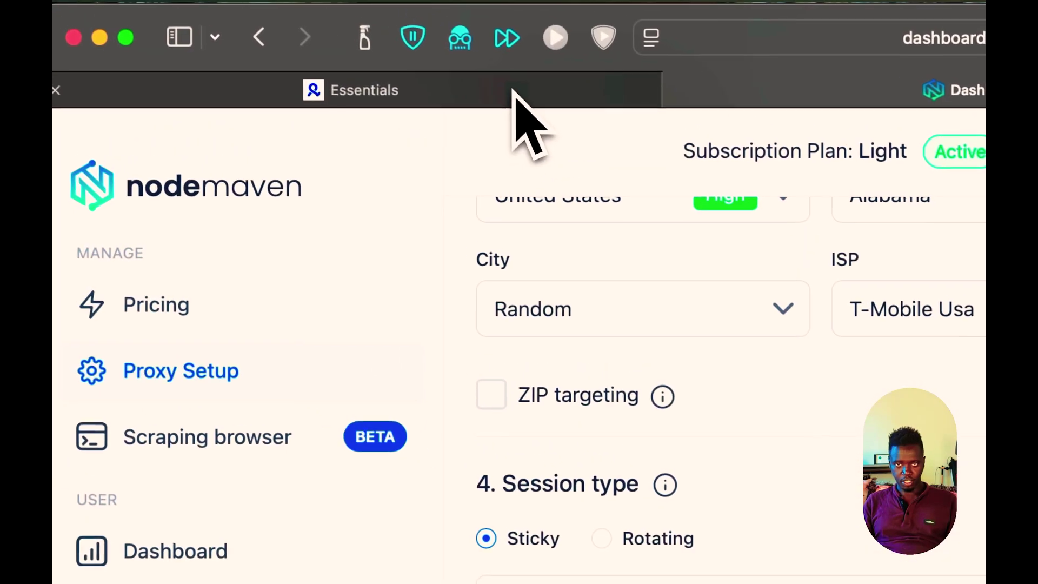
pyautogui.click(514, 95)
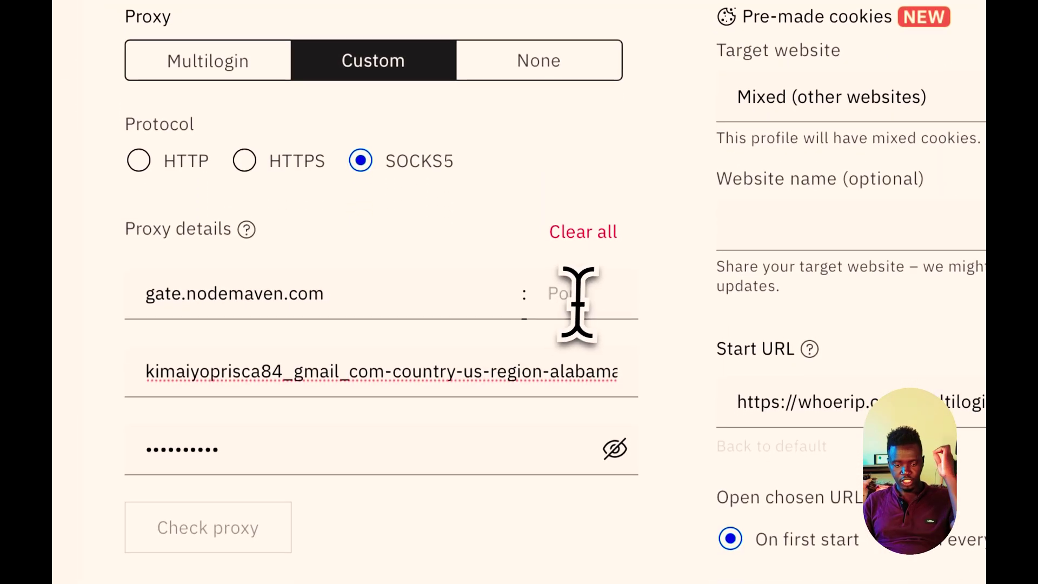
pyautogui.click(579, 294)
pyautogui.click(240, 528)
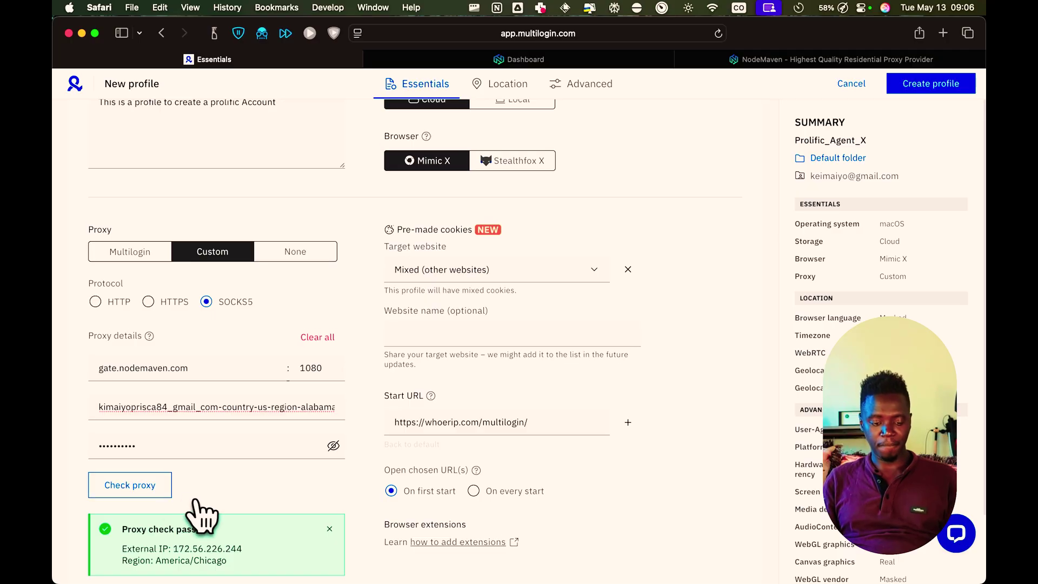
# Create the Prolific_Agent_X profile and decline Safari's offer to save the password
pyautogui.scroll(-1, 201, 513)
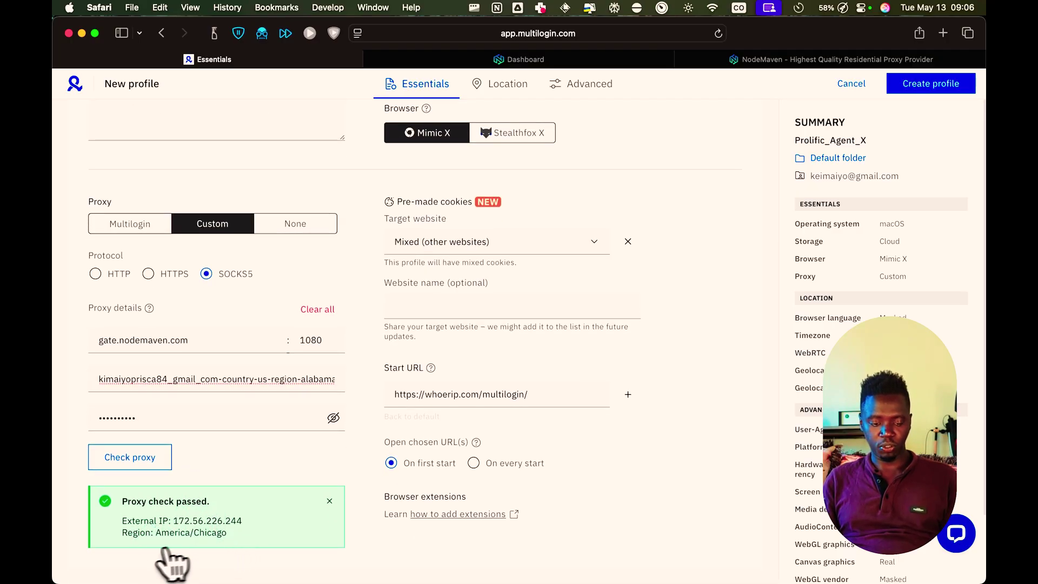
pyautogui.scroll(5, 237, 540)
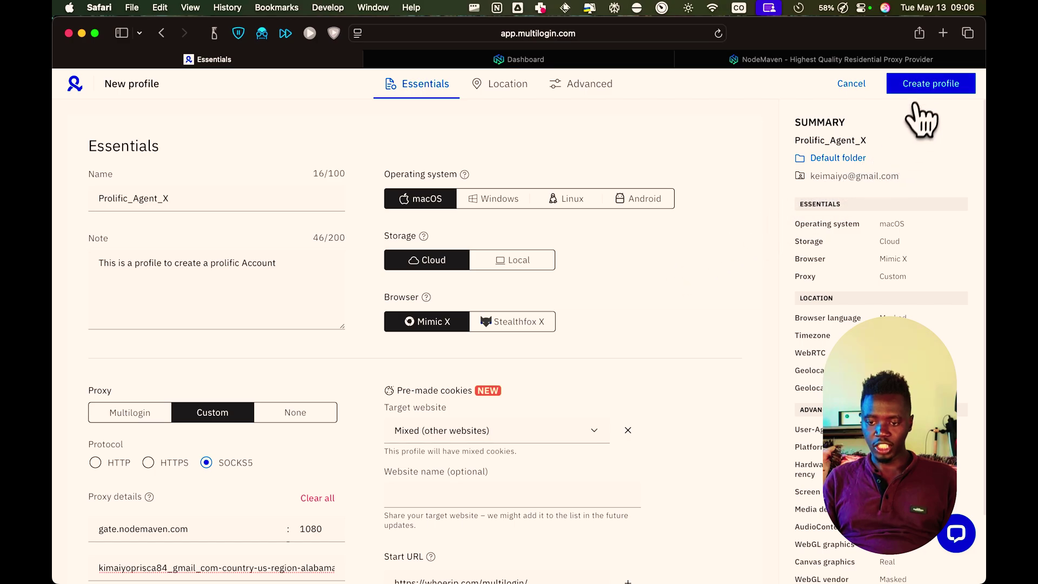
pyautogui.click(926, 87)
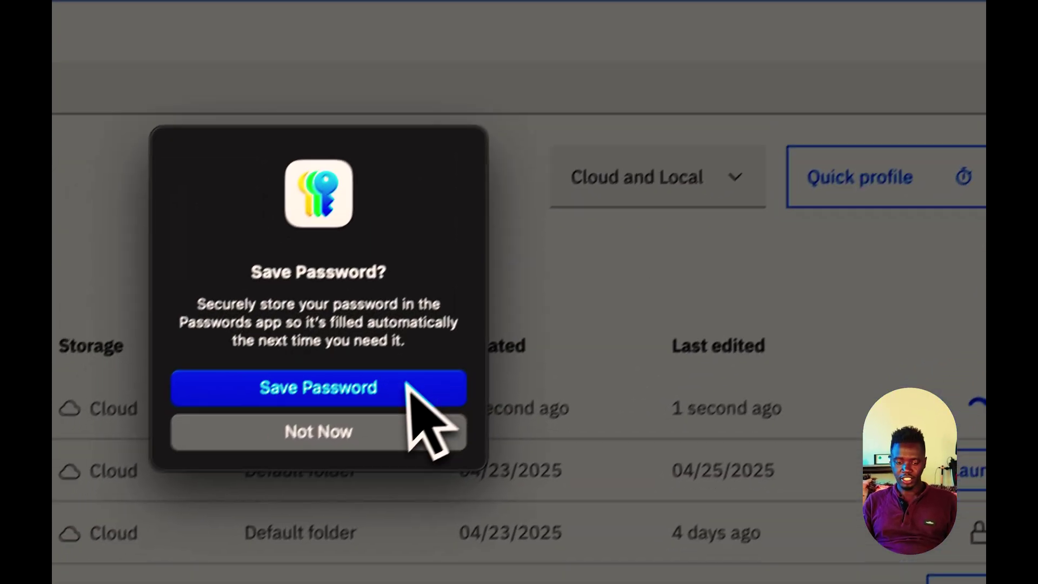
pyautogui.click(364, 433)
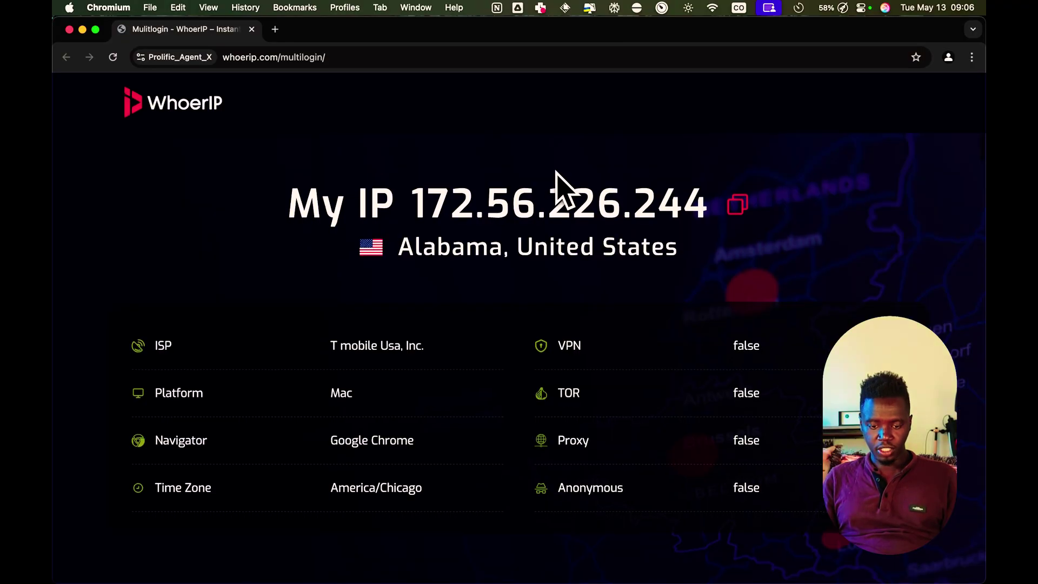
# Review the whoerip results, then load whoer.com in a new tab showing Alabama T-Mobile, no proxy
pyautogui.scroll(-1, 557, 185)
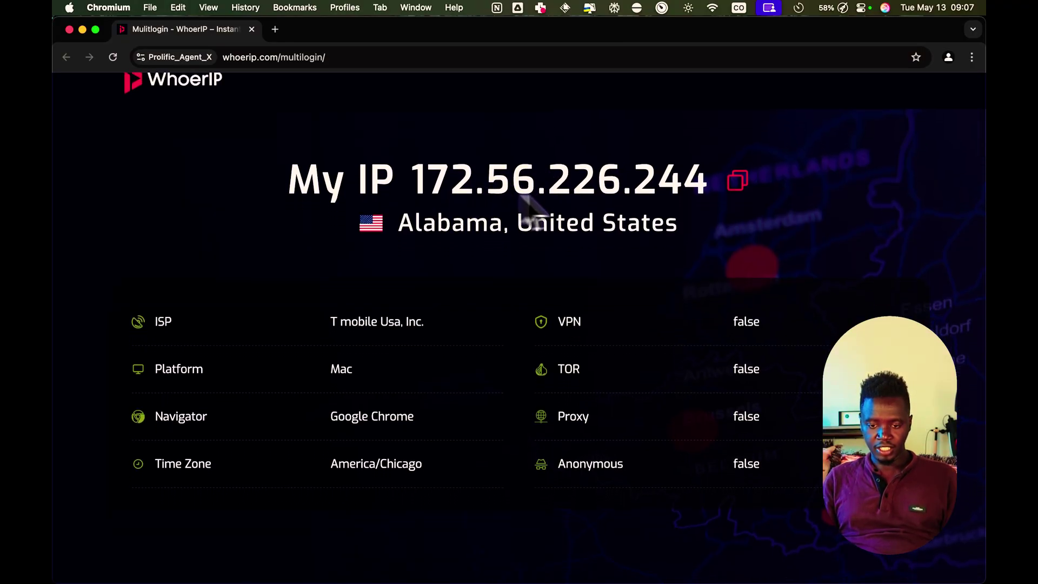
pyautogui.scroll(-3, 466, 277)
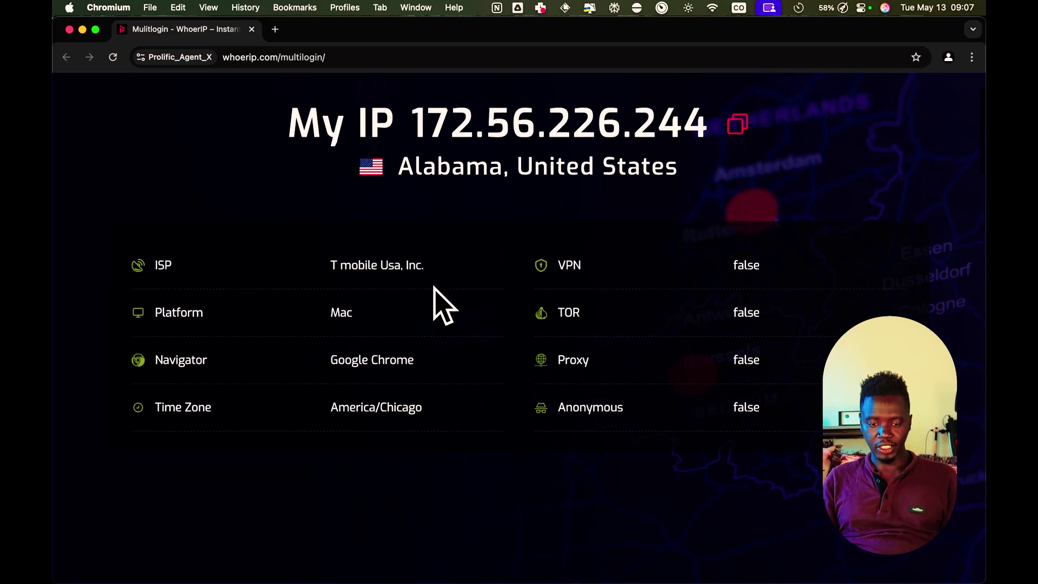
pyautogui.scroll(-2, 439, 276)
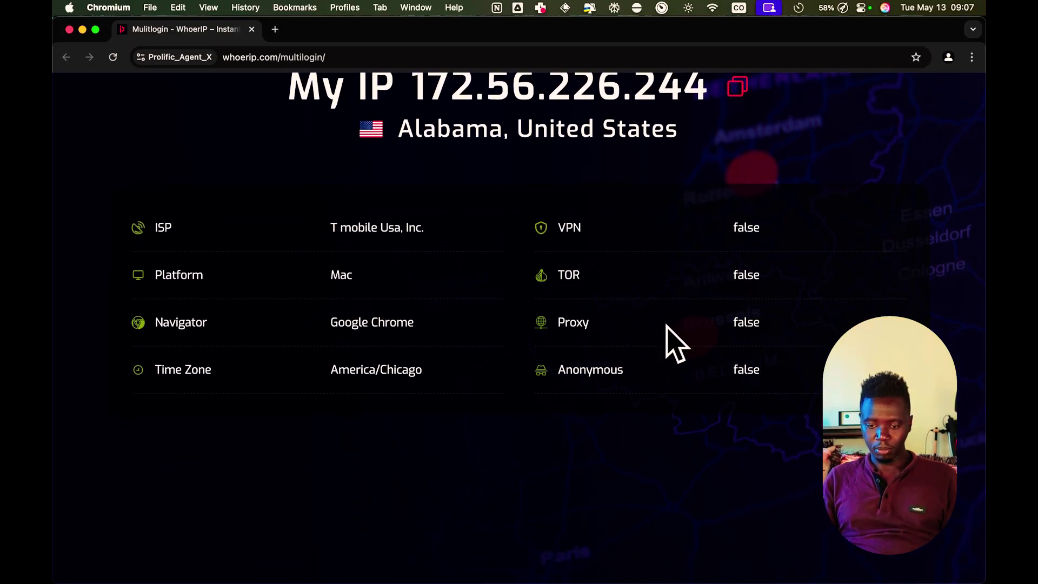
pyautogui.click(275, 29)
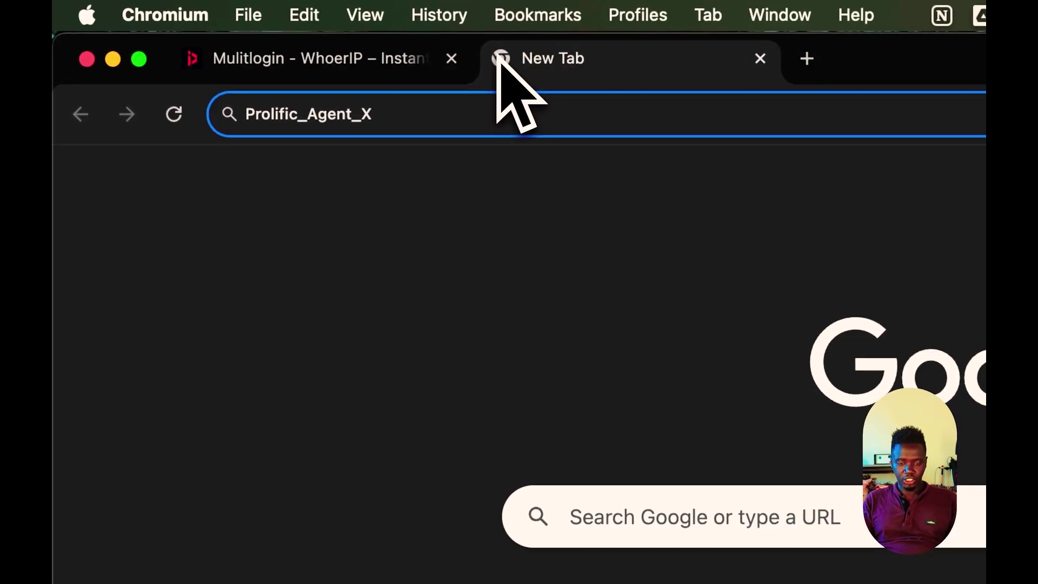
pyautogui.write('whoer')
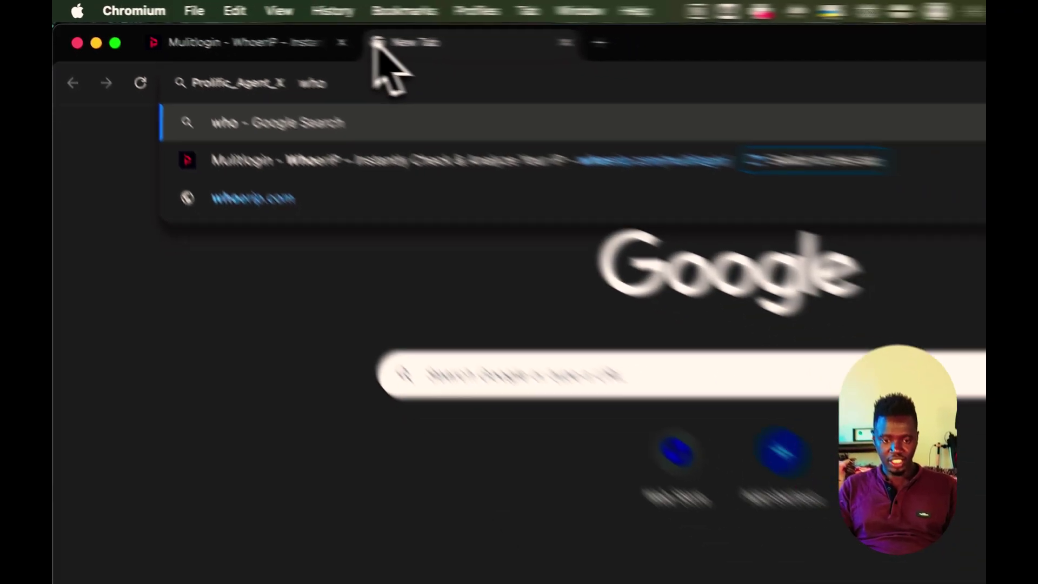
pyautogui.write('.com')
pyautogui.press('Return')
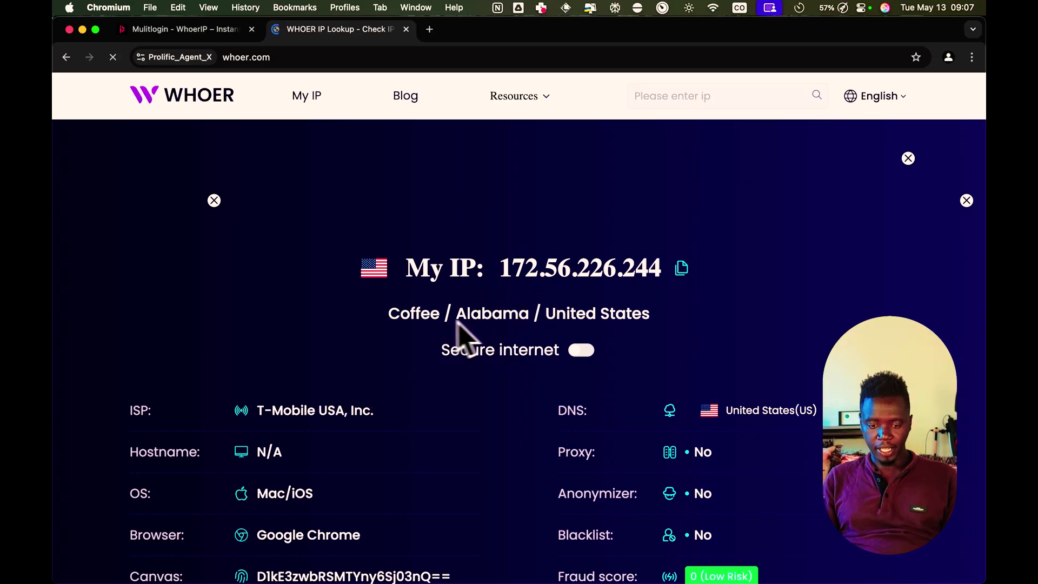
pyautogui.scroll(-5, 514, 341)
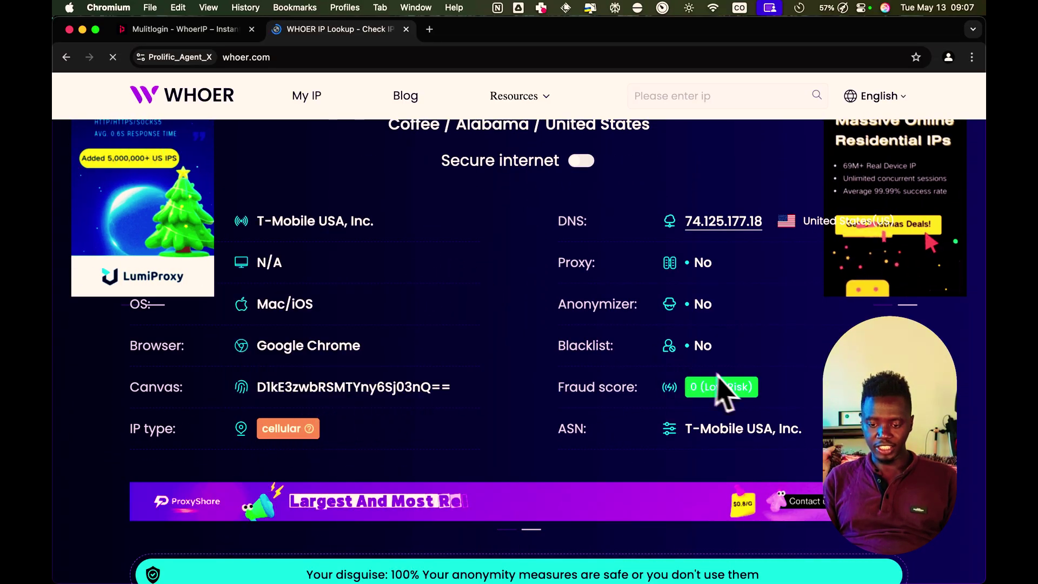
pyautogui.scroll(-6, 676, 384)
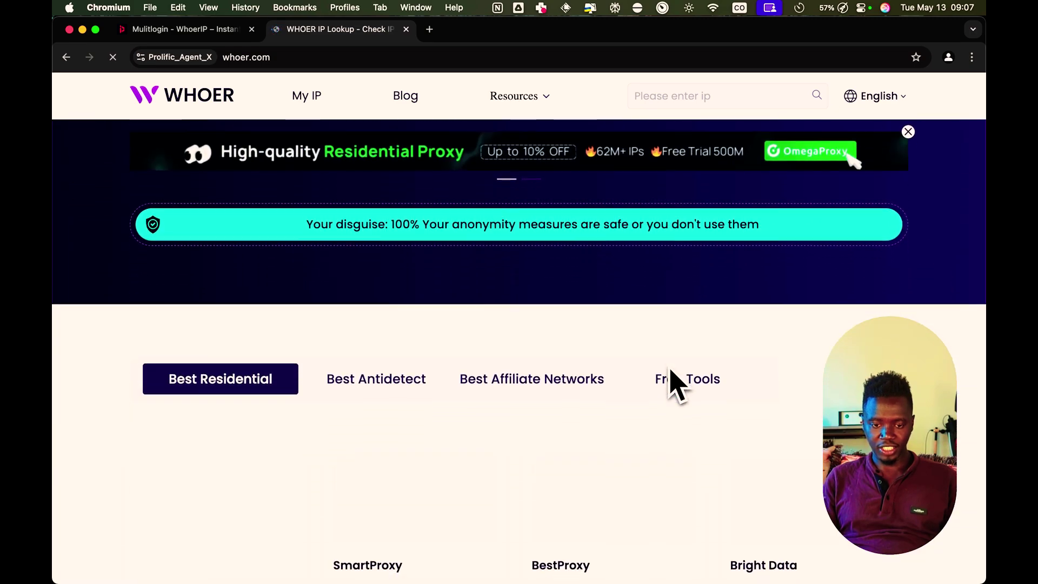
pyautogui.scroll(10, 676, 383)
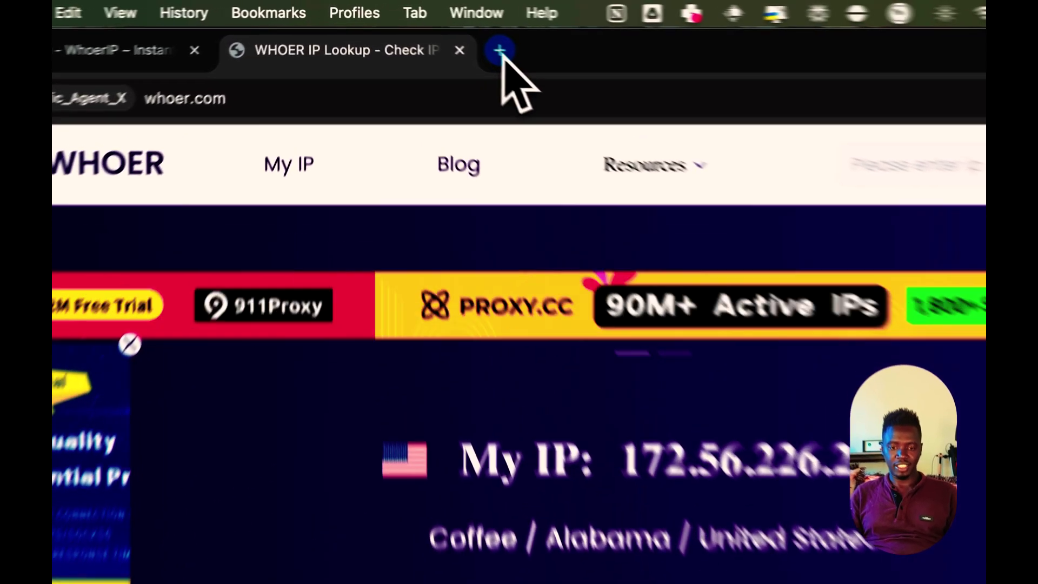
# Search 'pixel scan .com' in a new tab, open Pixelscan, glance at Whoer, then return
pyautogui.click(430, 30)
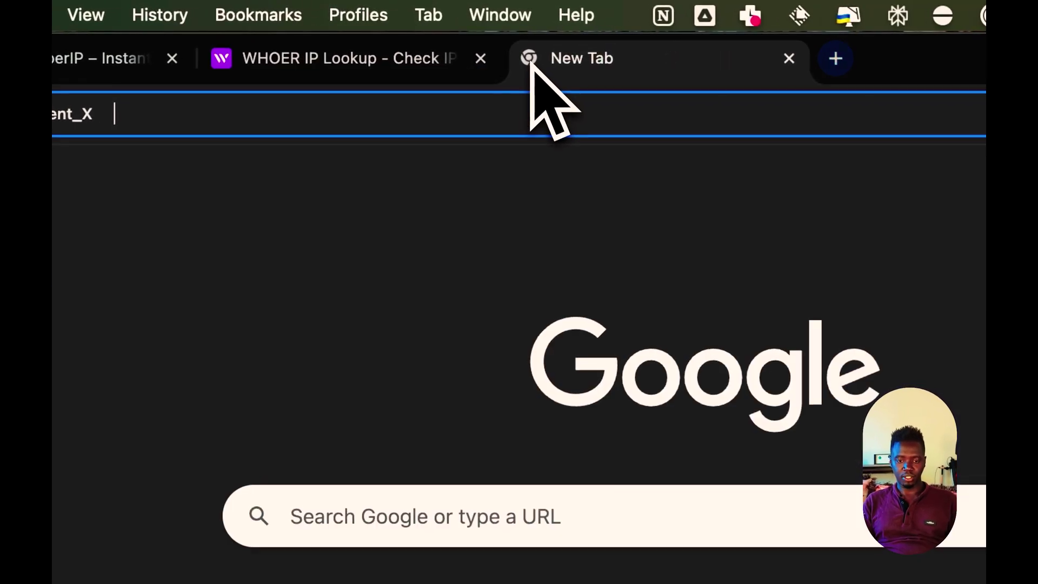
pyautogui.write('pixel scan .com')
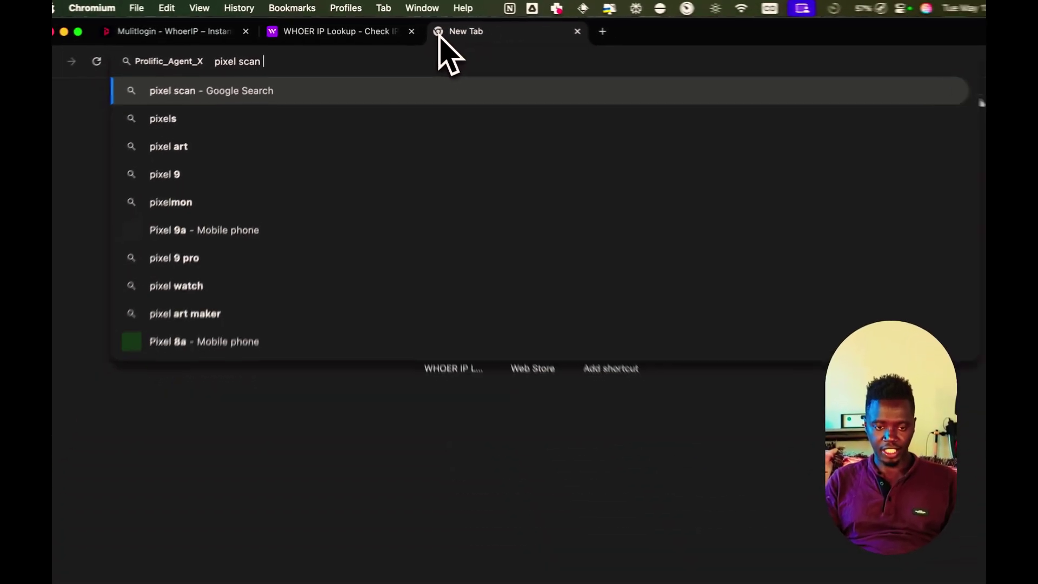
pyautogui.press('Return')
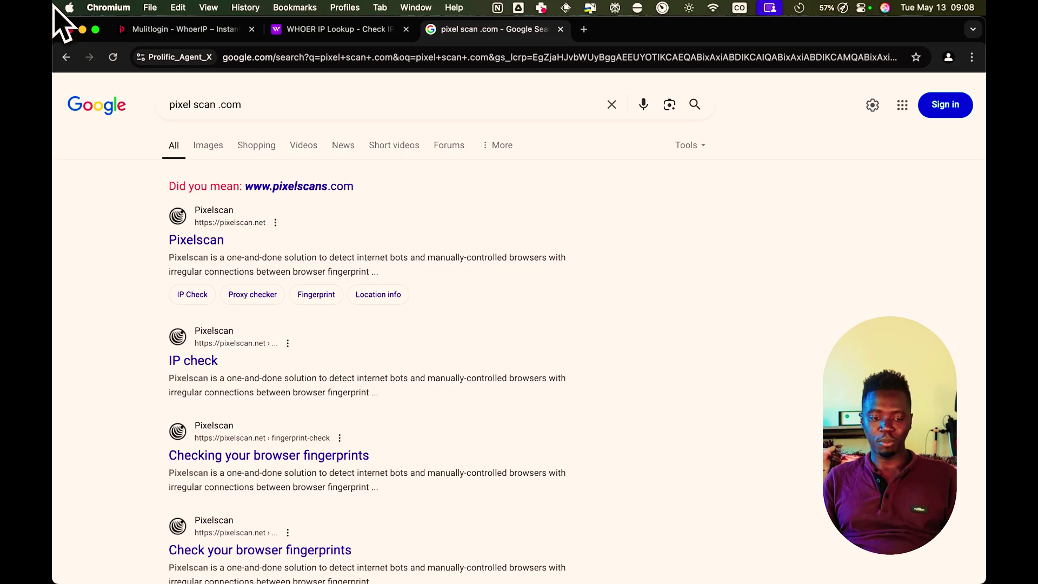
pyautogui.click(196, 240)
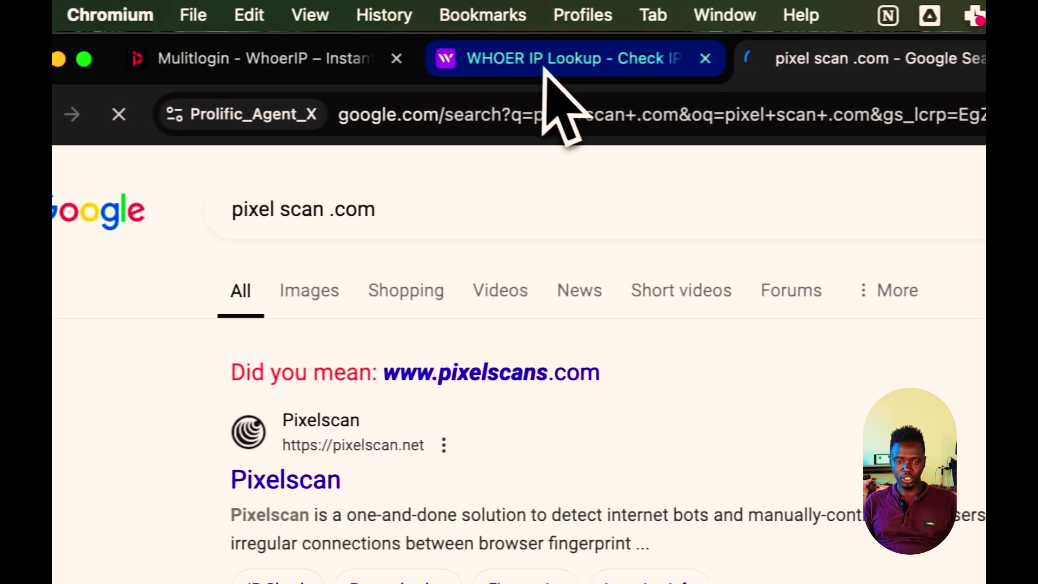
pyautogui.click(543, 69)
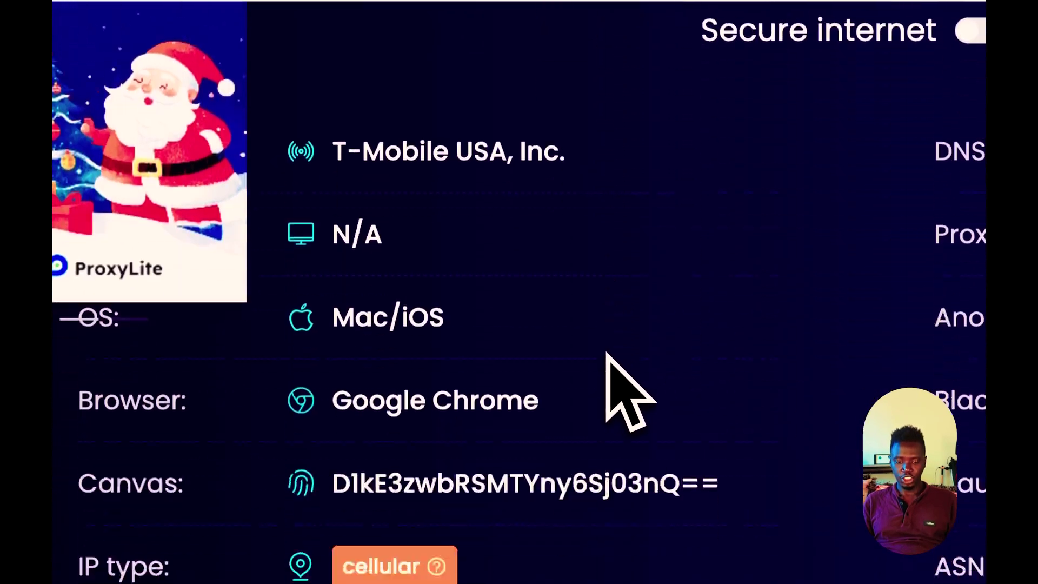
pyautogui.scroll(-3, 607, 355)
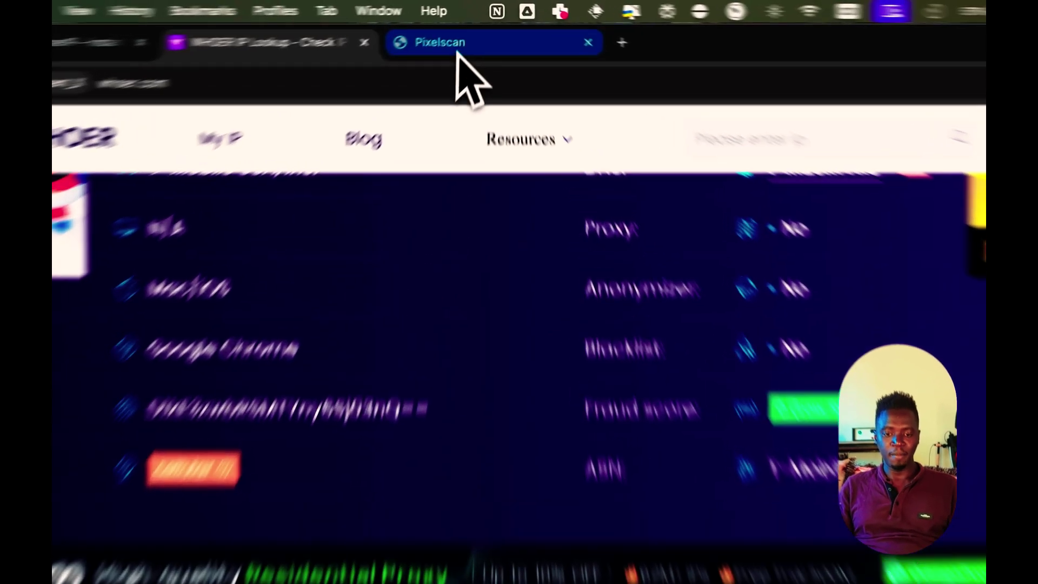
pyautogui.click(471, 32)
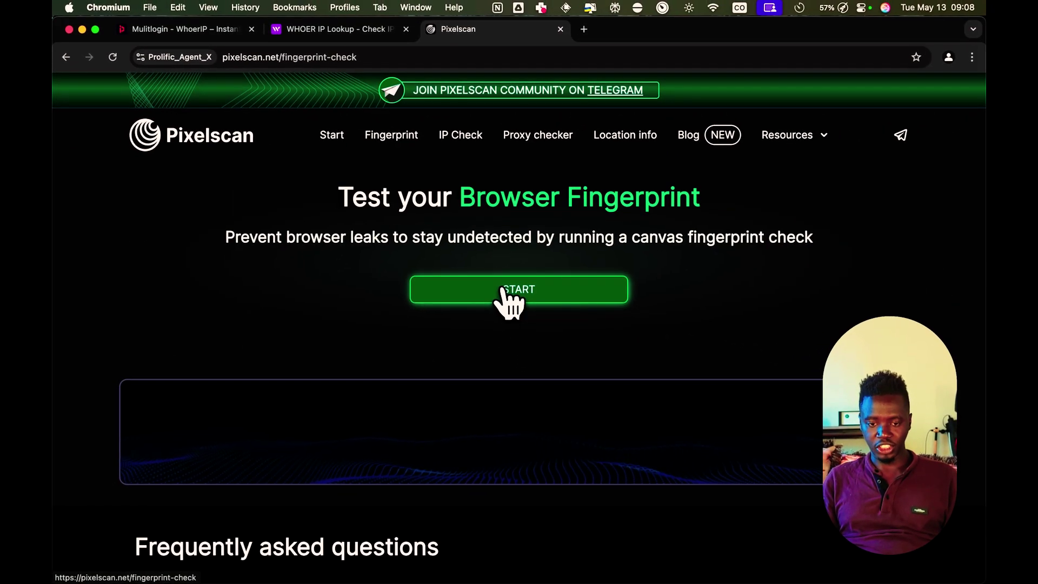
# Start Pixelscan's fingerprint scan, which reports United States/Birmingham and 'Your IP looks good'
pyautogui.click(468, 388)
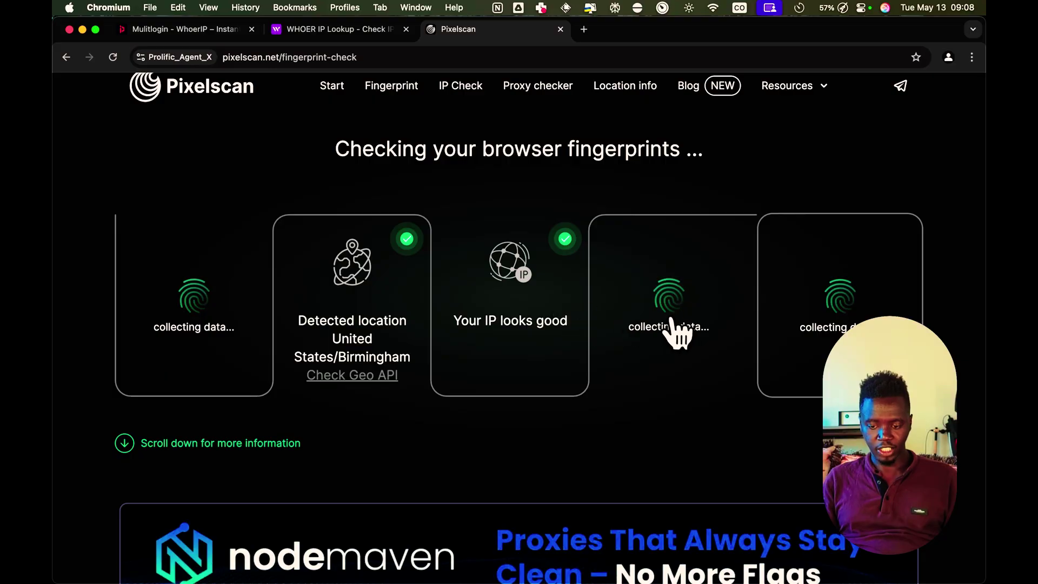